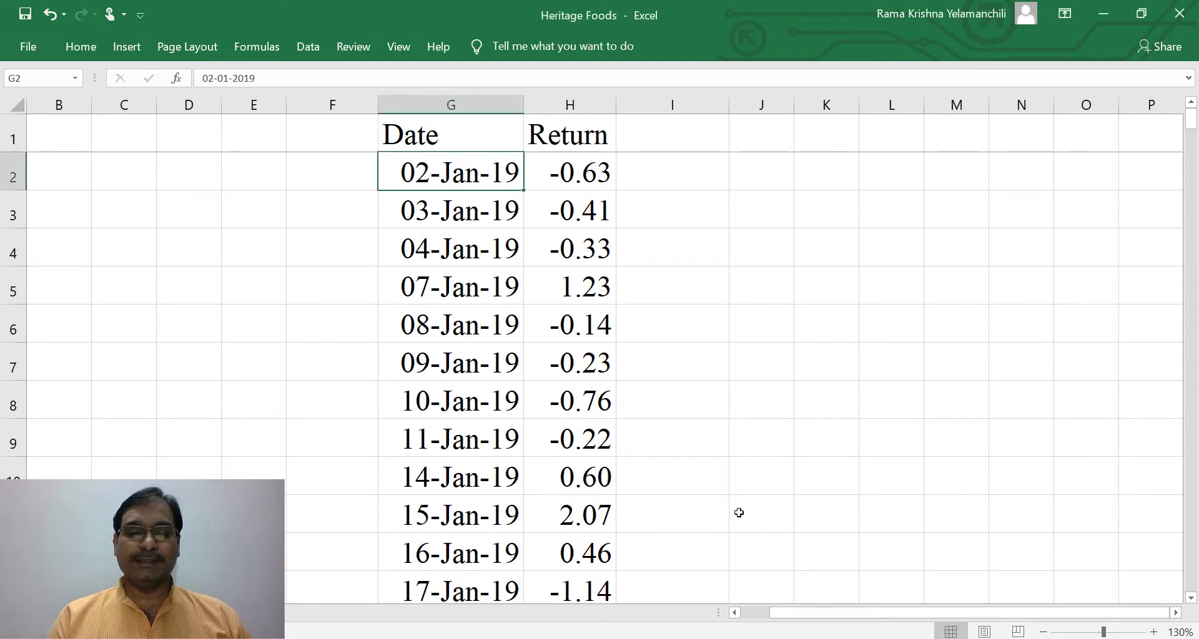
Add the headers Year in I1 and Month in J1, and fit column J's width to its header
scroll(580, 460, "down", 20)
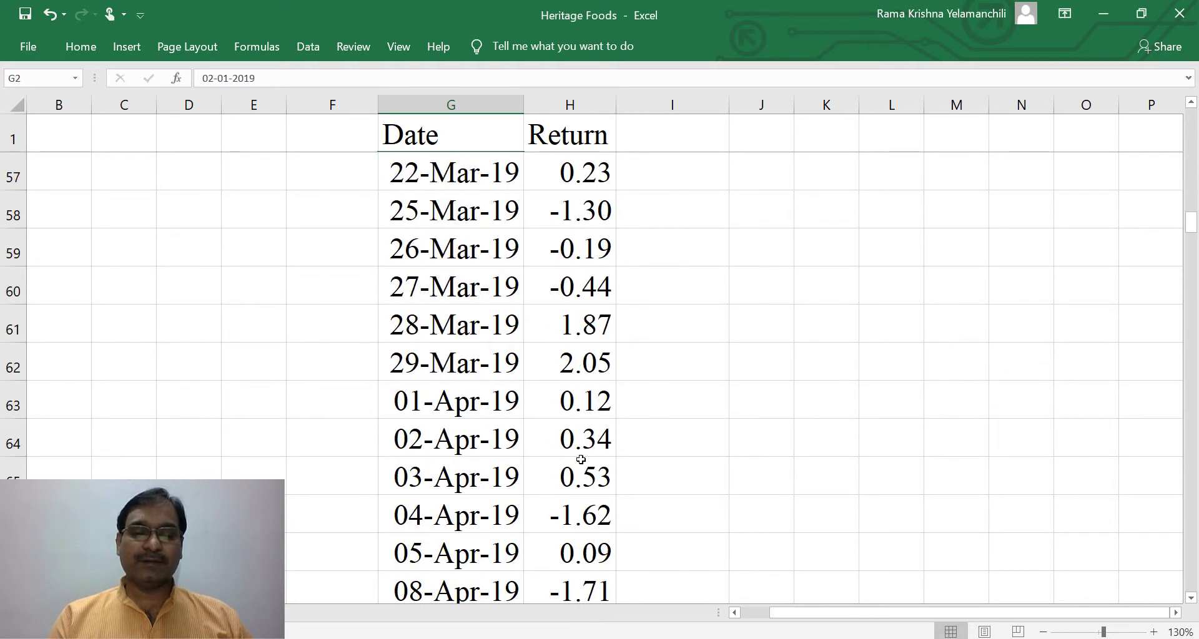
scroll(580, 438, "down", 20)
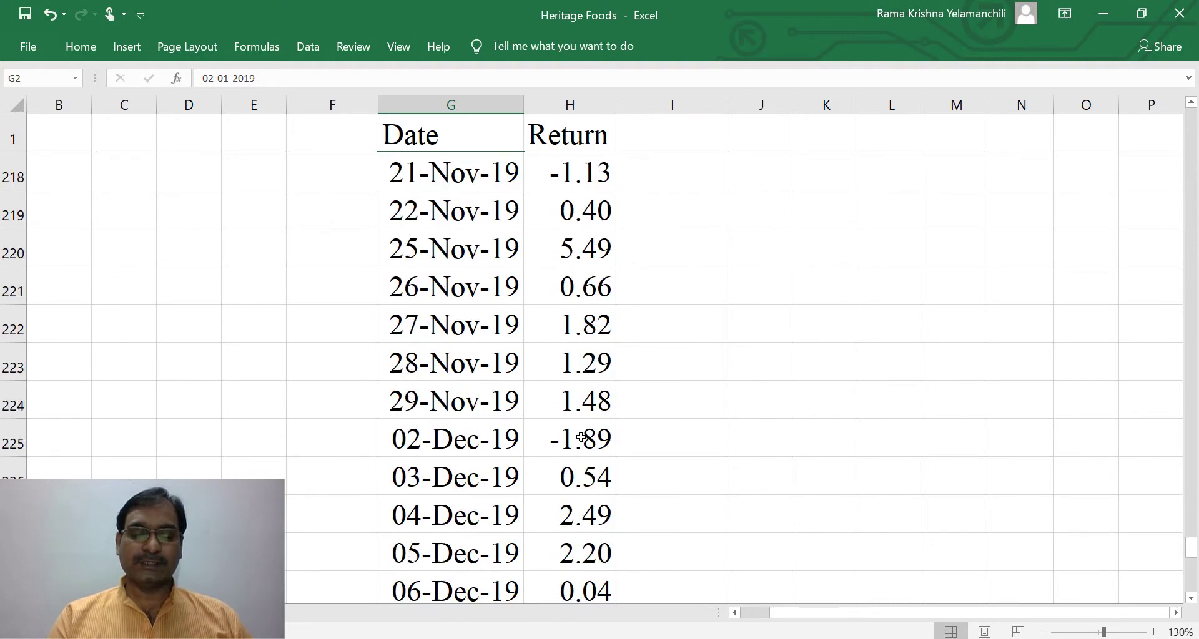
scroll(581, 437, "up", 20)
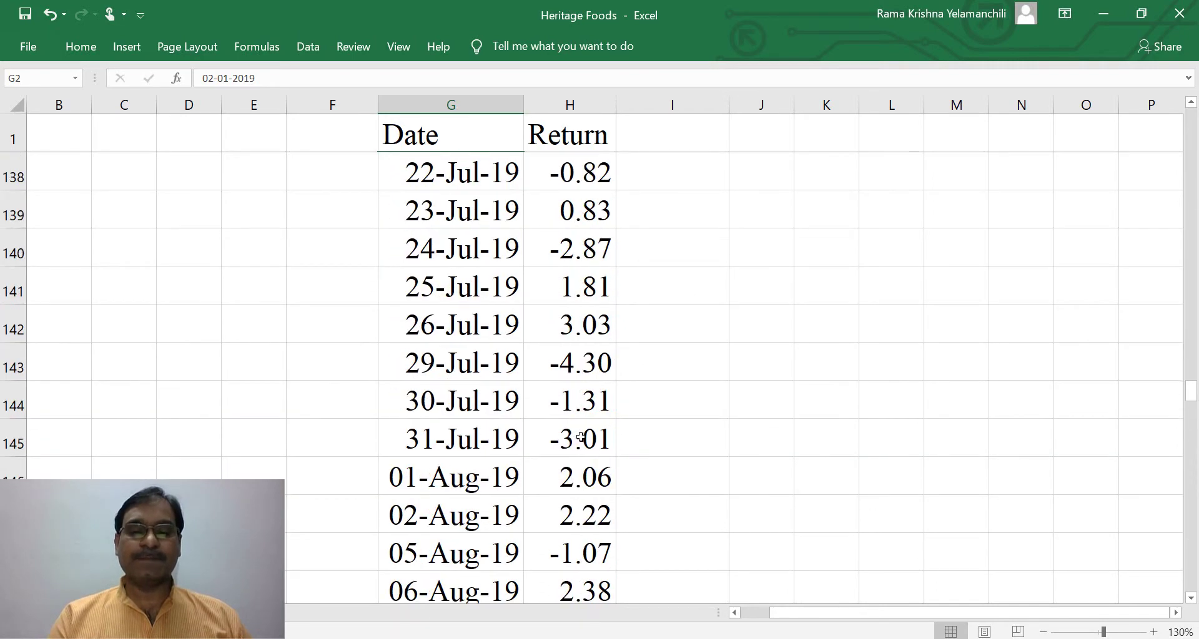
scroll(580, 438, "up", 13)
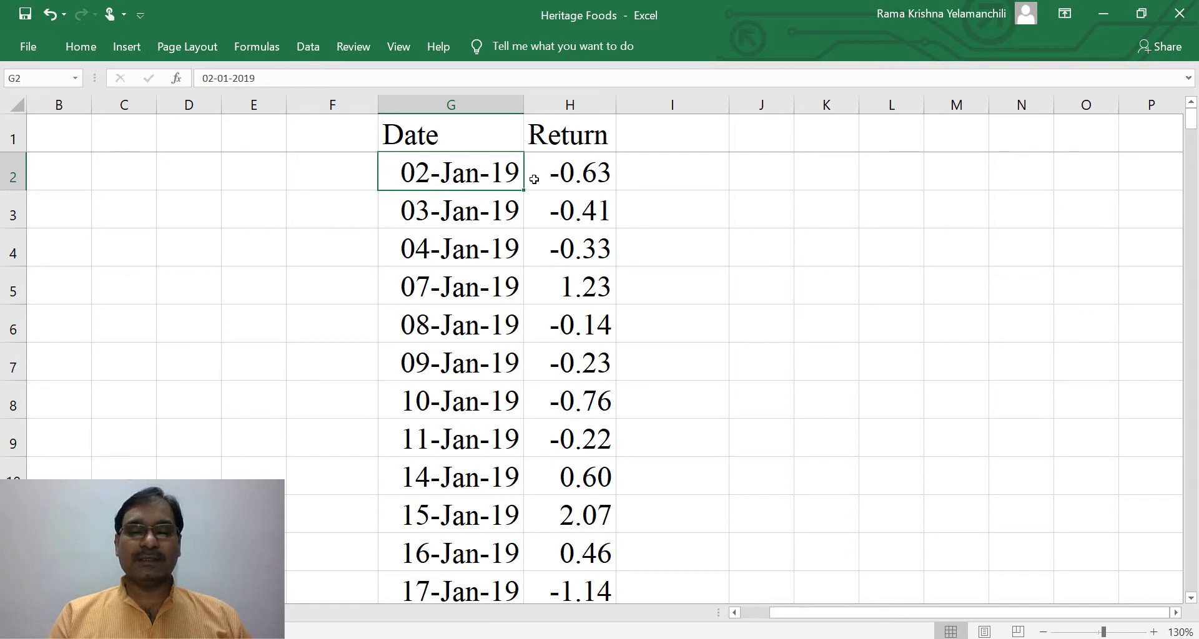
left_click(662, 132)
type("Year")
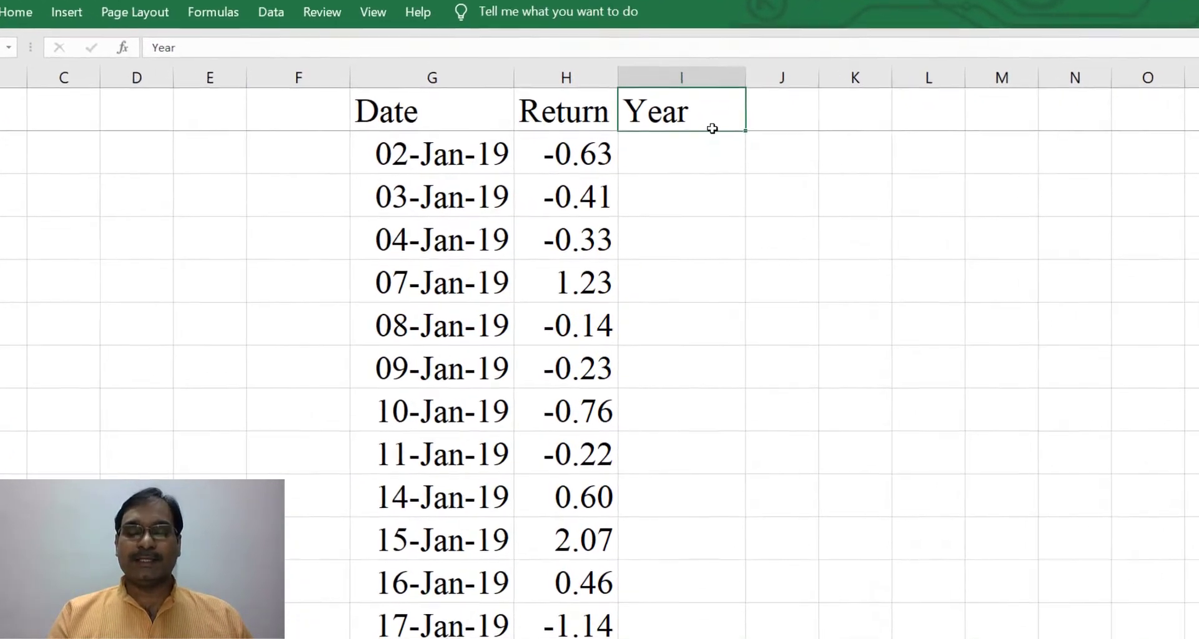
left_click(780, 96)
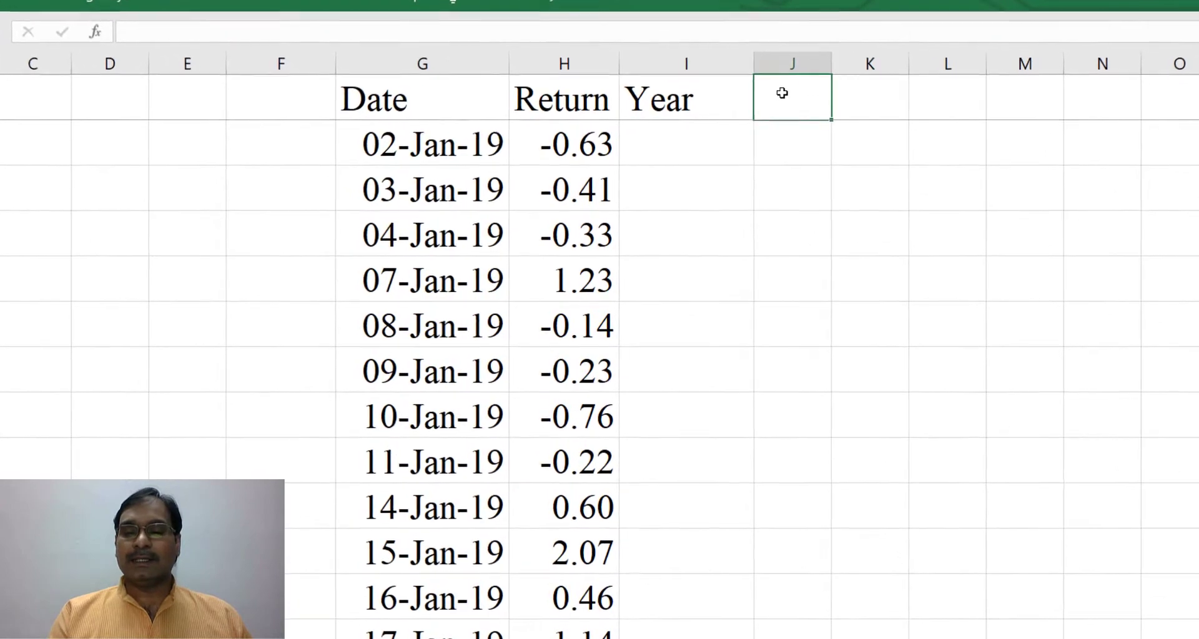
type("Month")
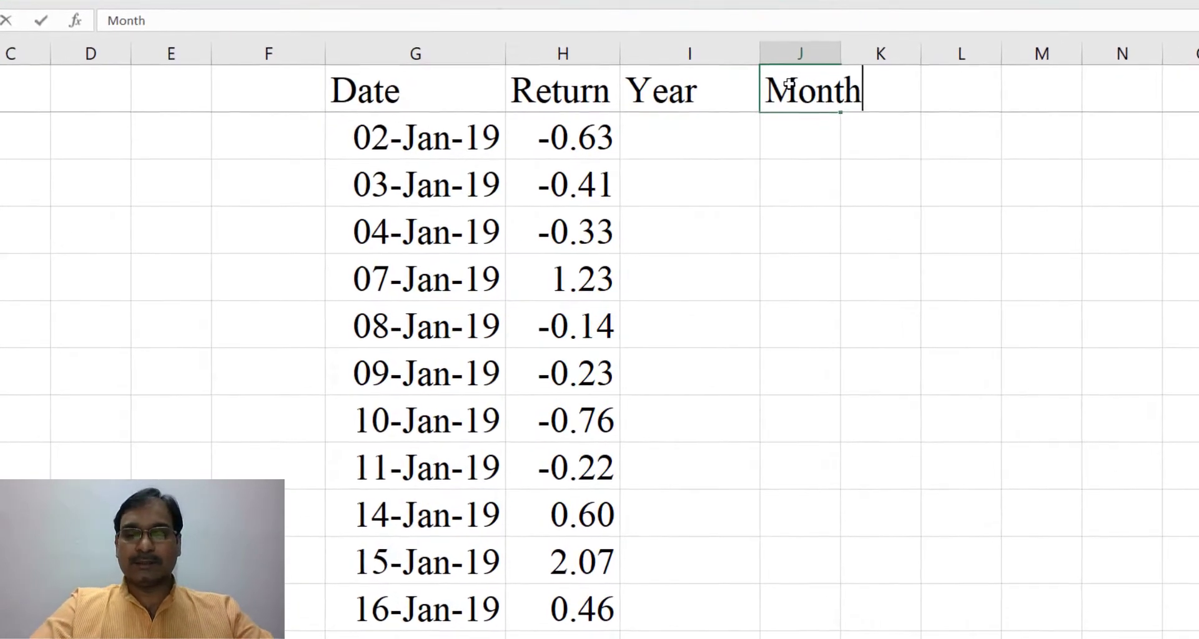
key("Return")
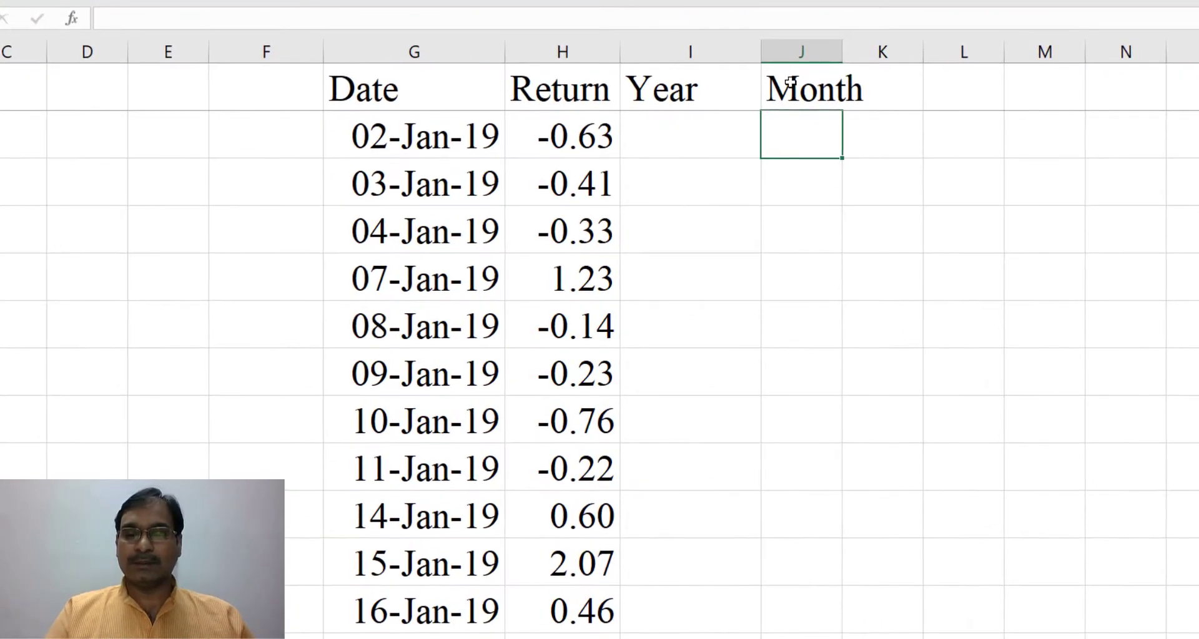
double_click(842, 53)
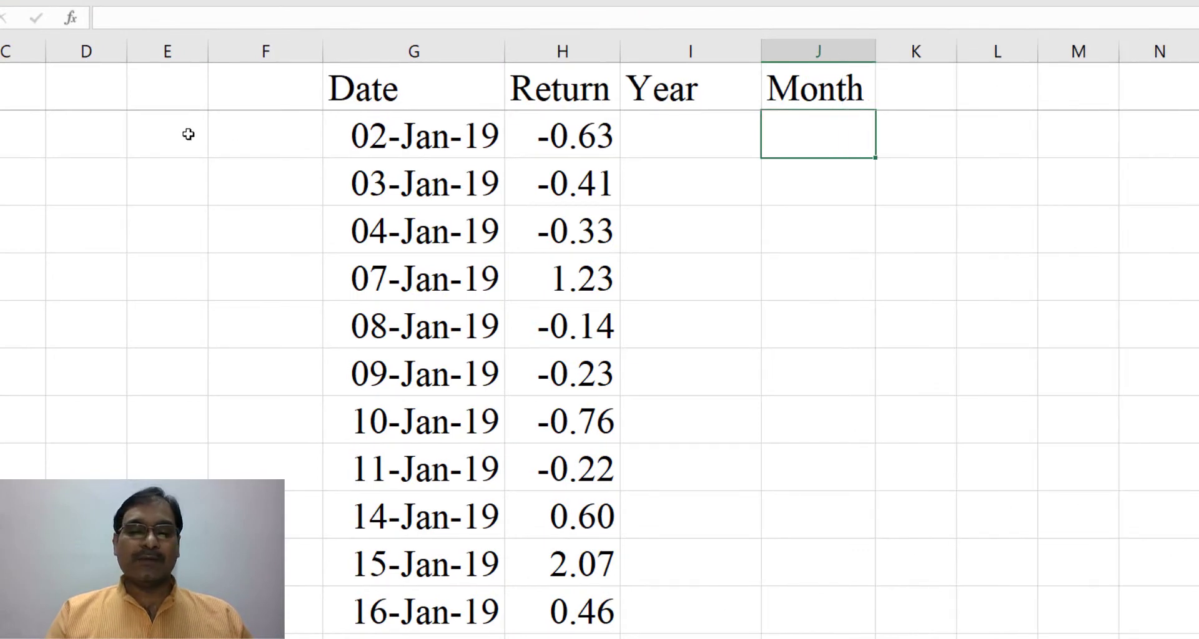
Enter the formula =TEXT(G2,"YYYY") in I2 to extract the year from the first date
left_click(361, 133)
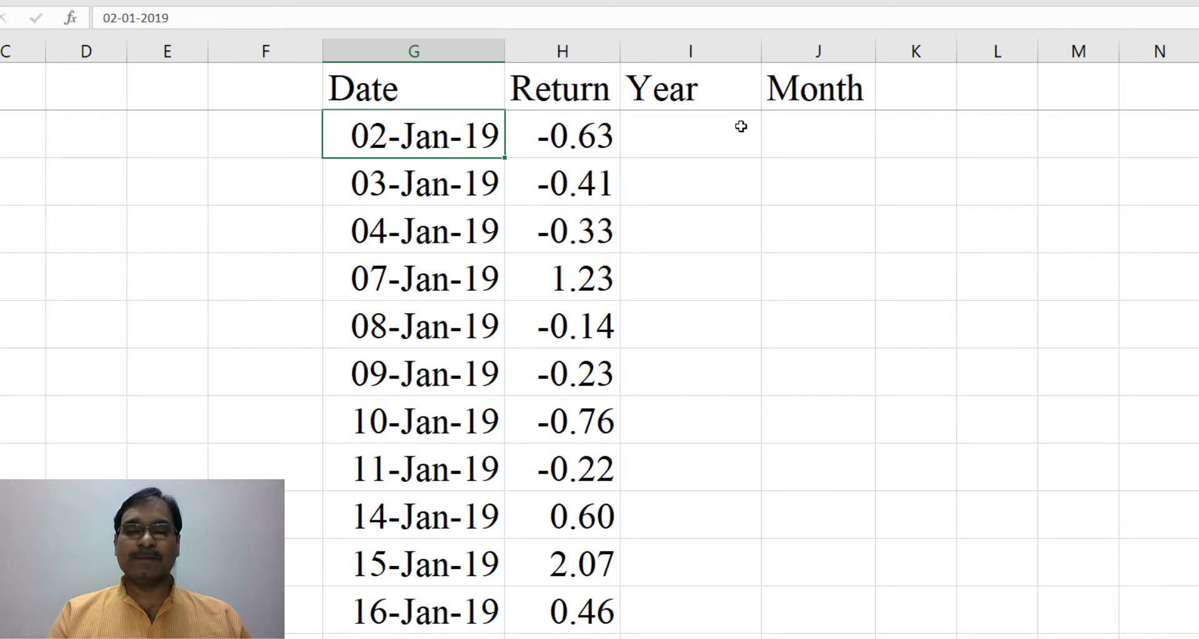
left_click(674, 148)
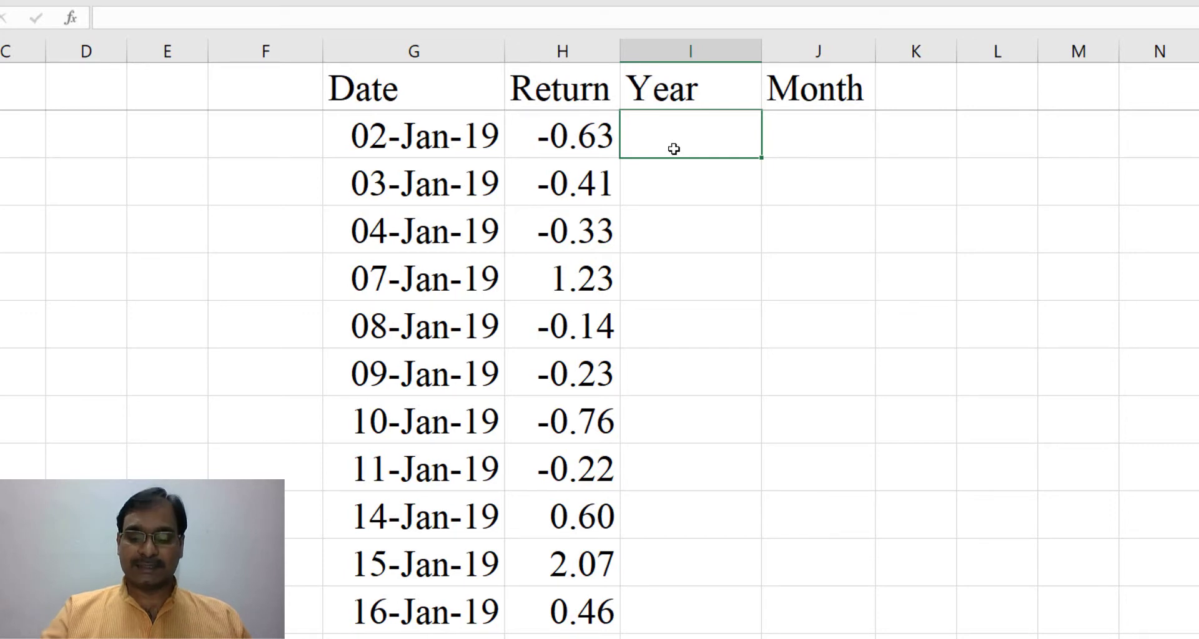
type("=t")
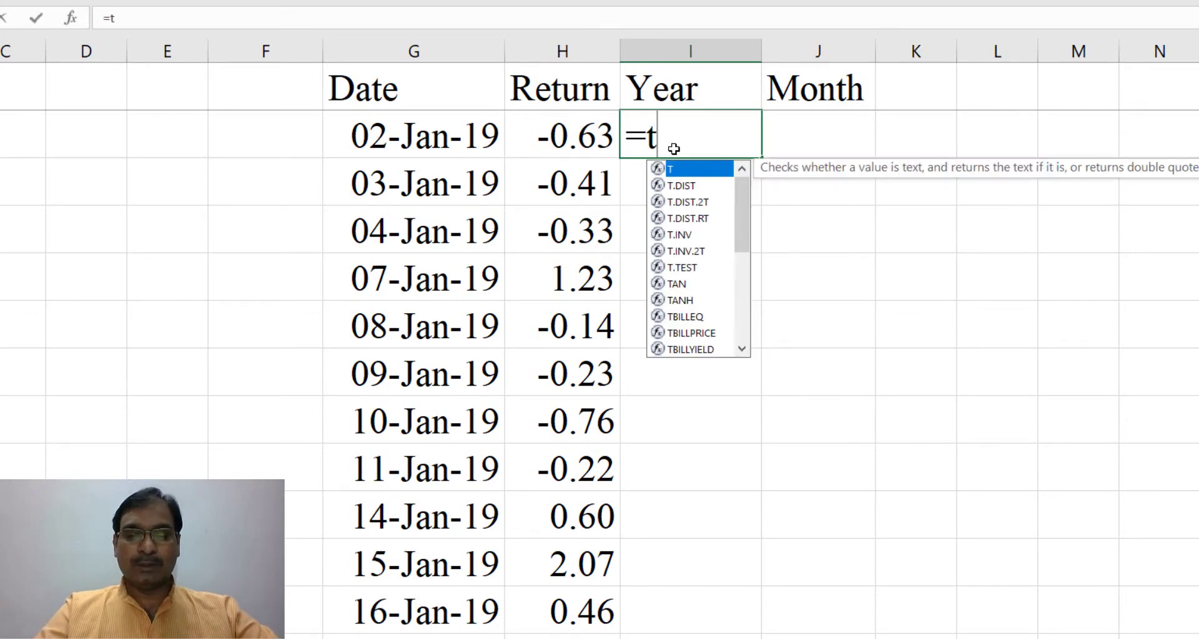
type("ext(")
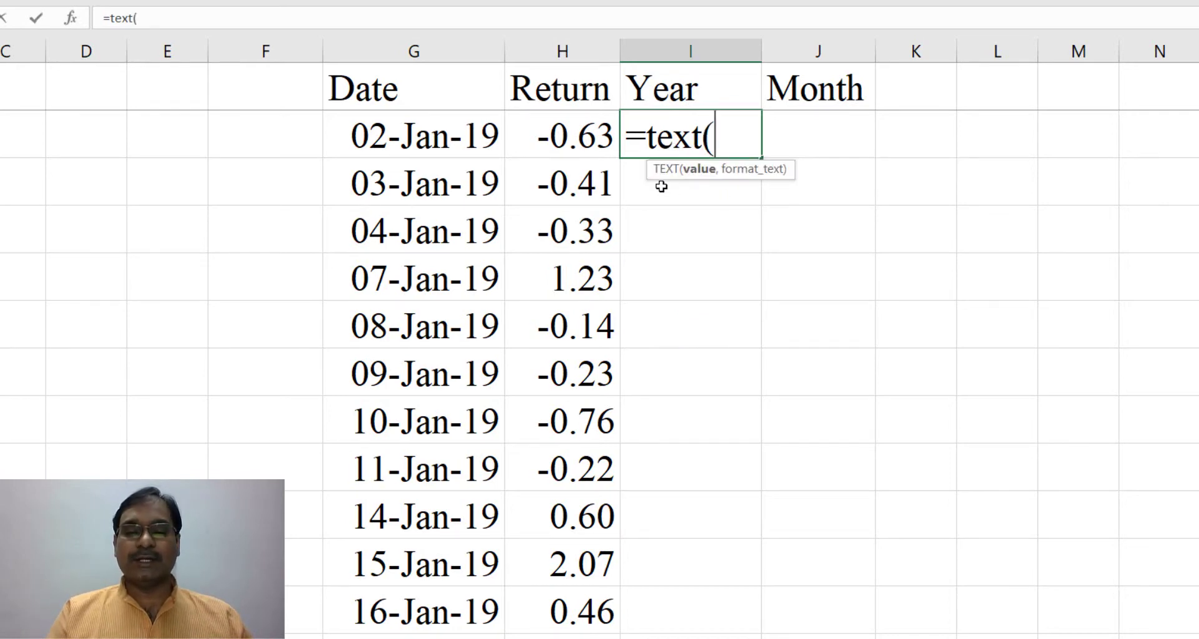
left_click(404, 134)
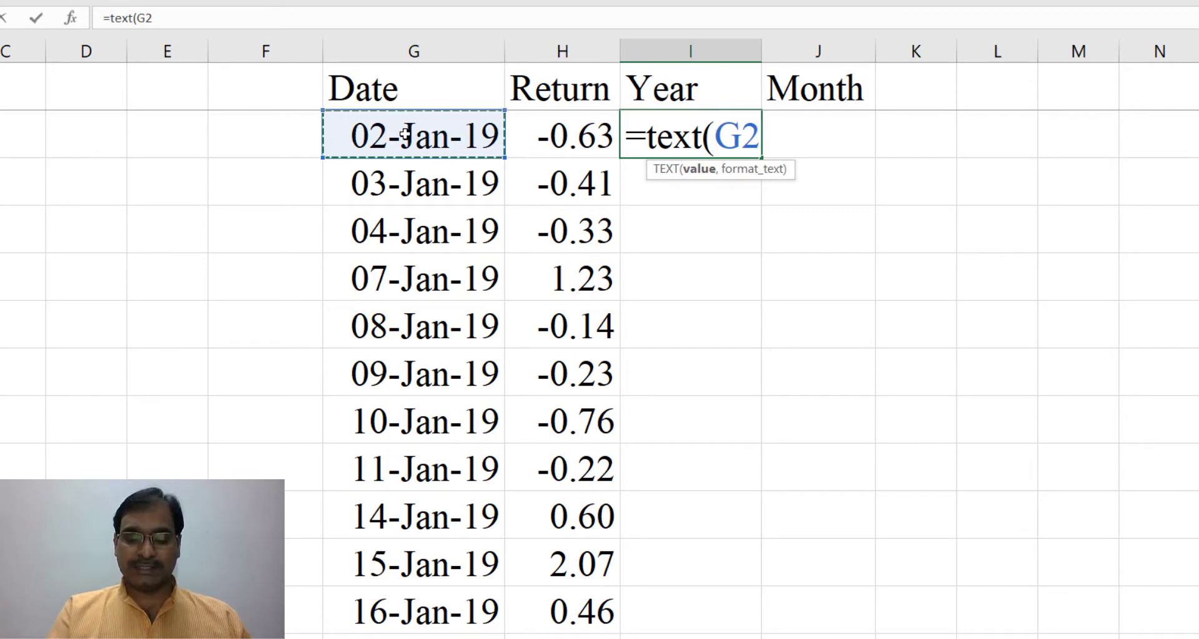
type(",")
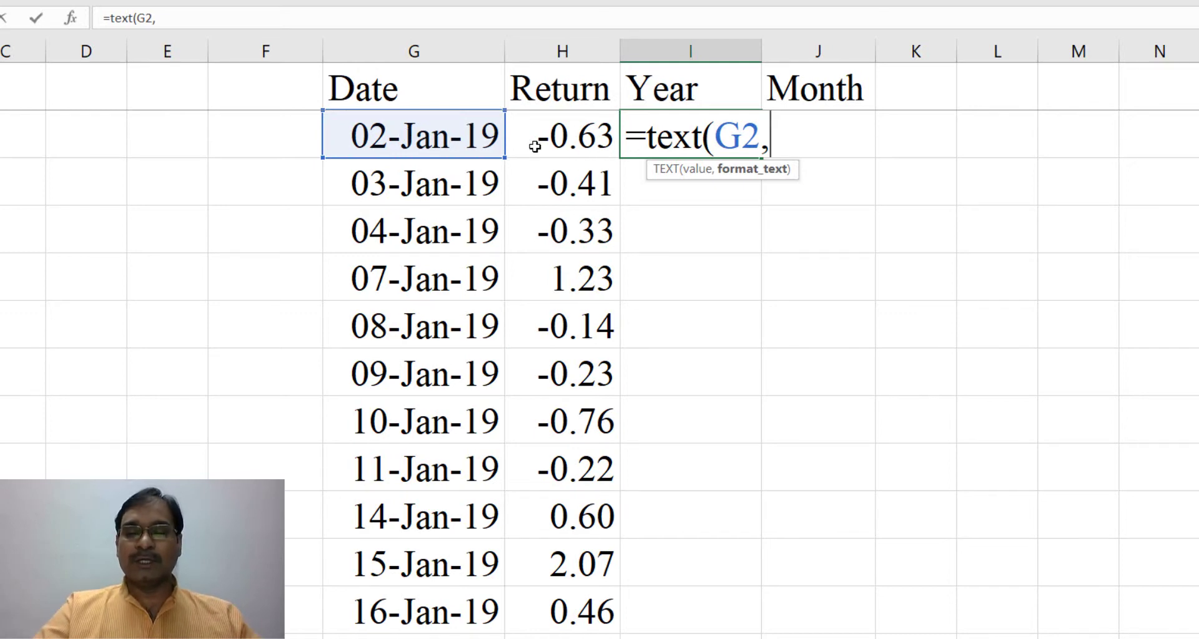
type("\"")
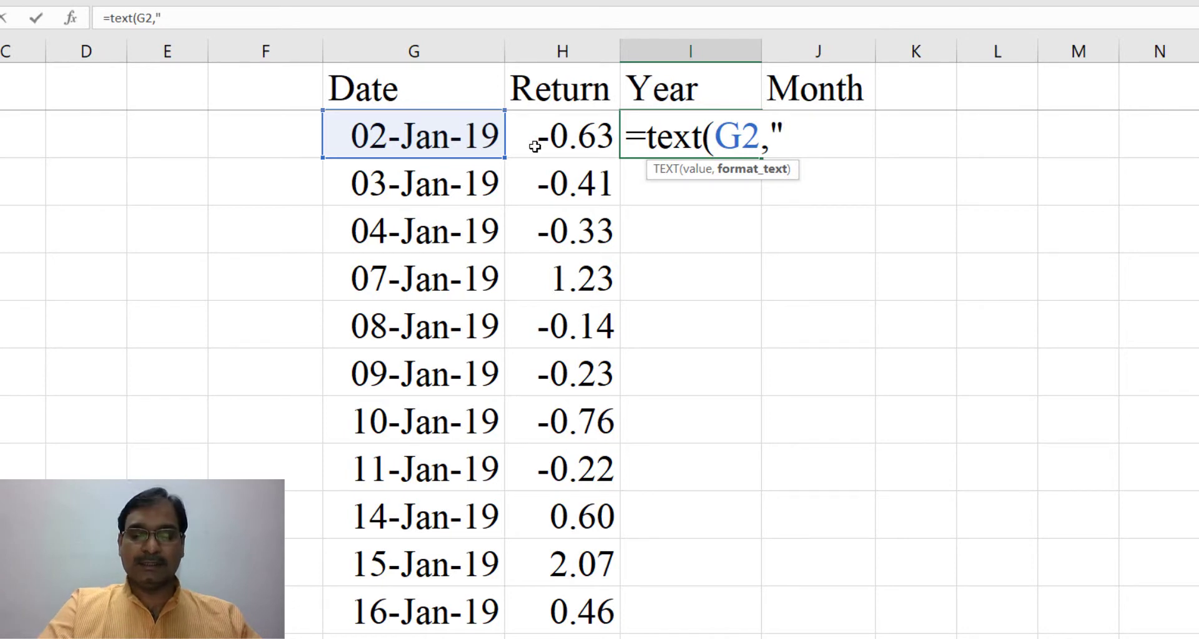
type("YYYY")
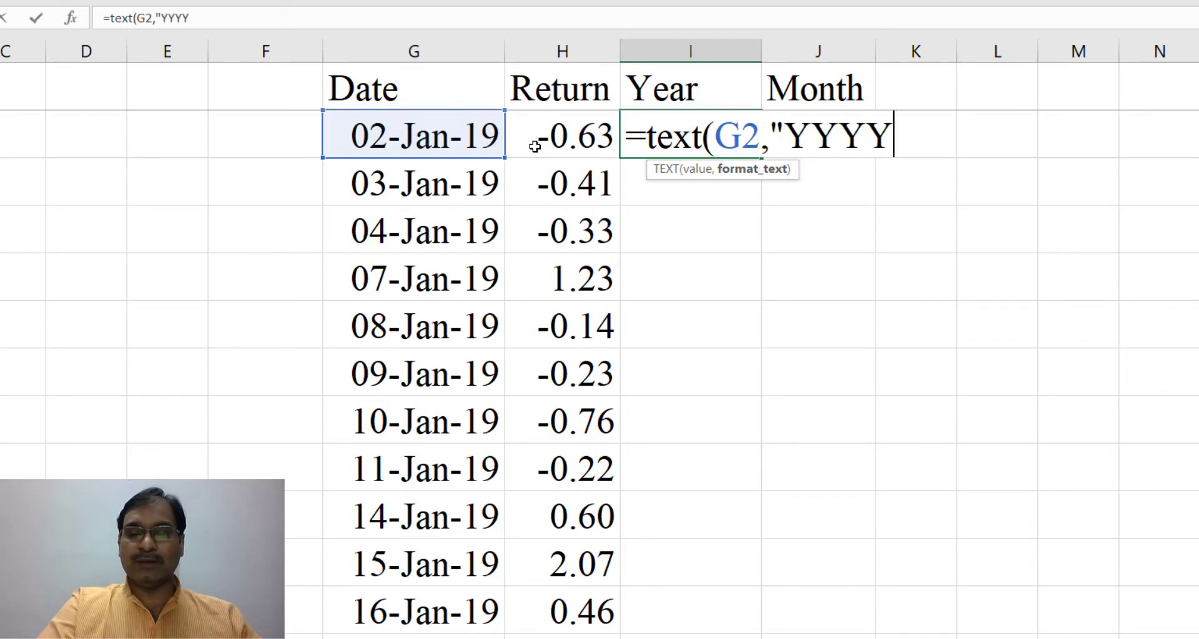
type("\")")
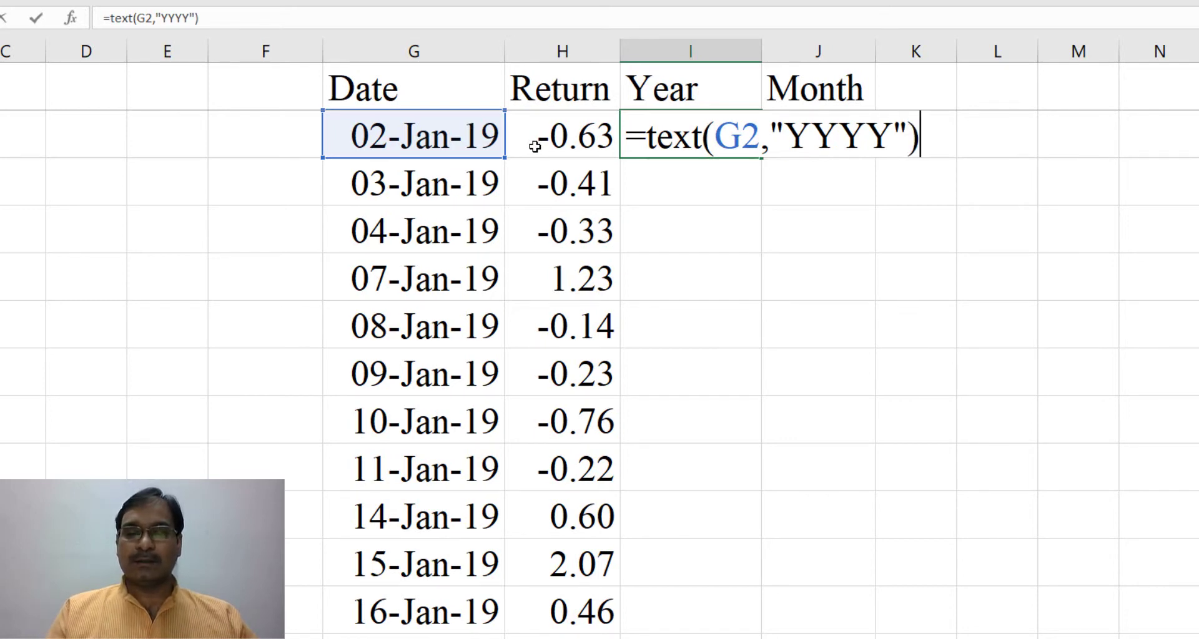
key("Return")
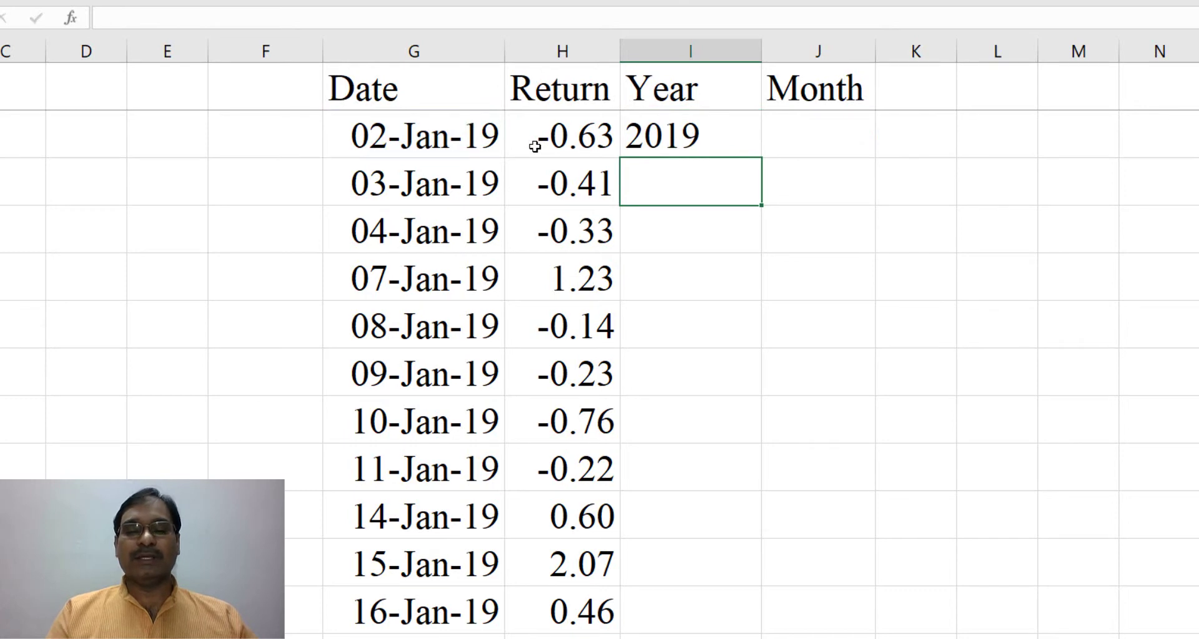
Fill the year formula from I2 down the Year column for all dated rows
left_click(697, 150)
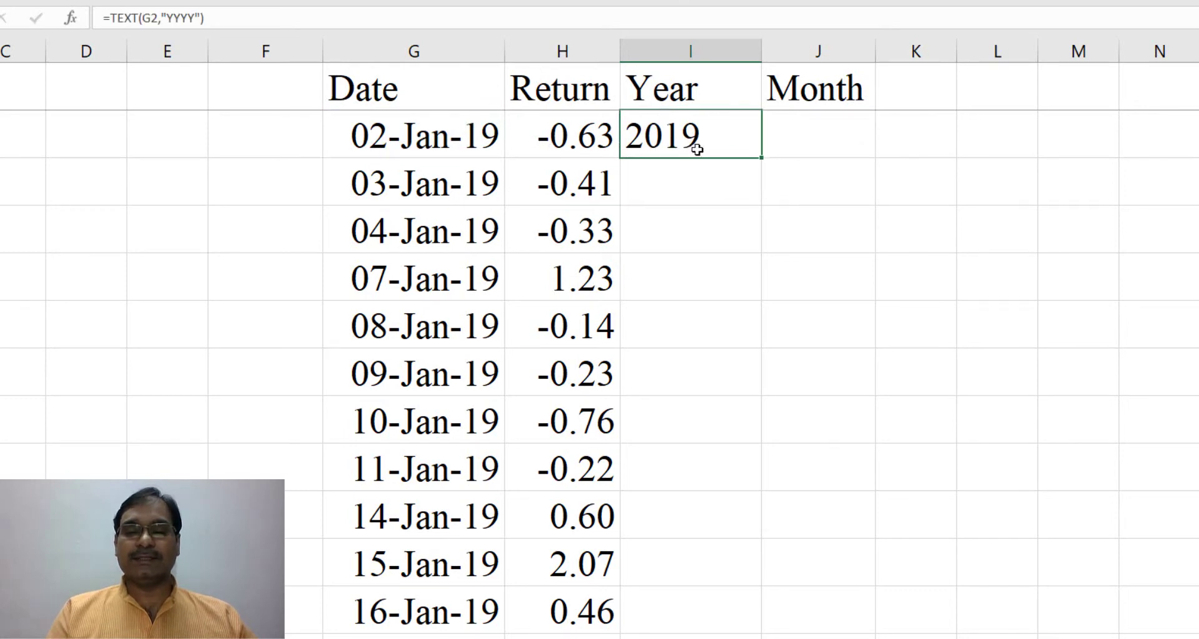
double_click(760, 158)
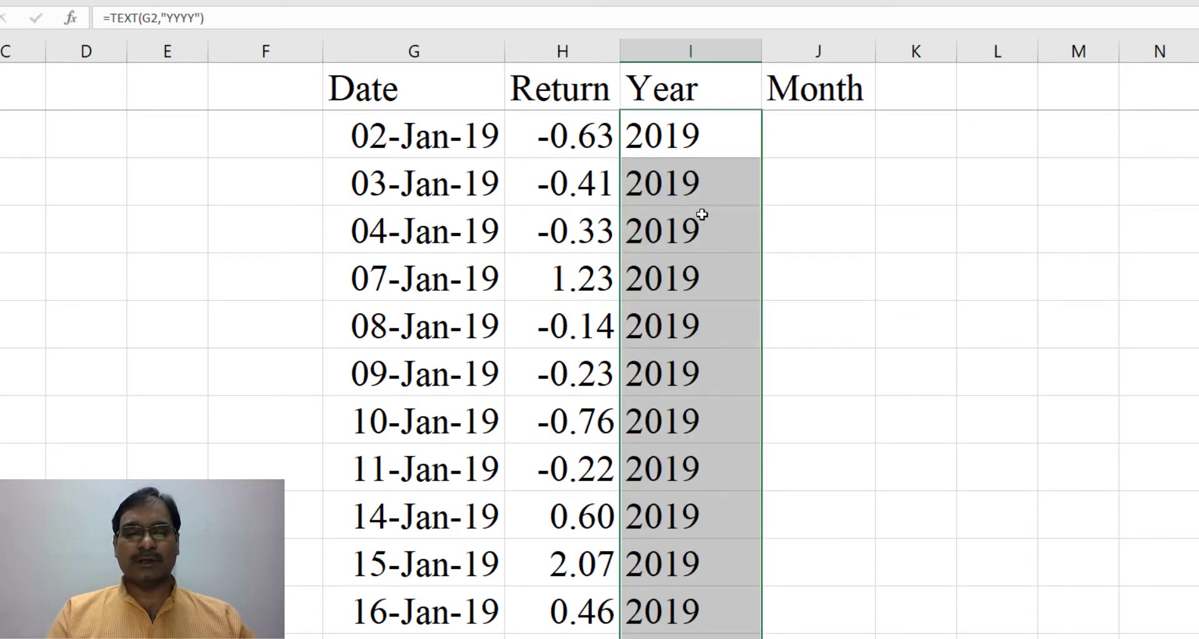
left_click(712, 157)
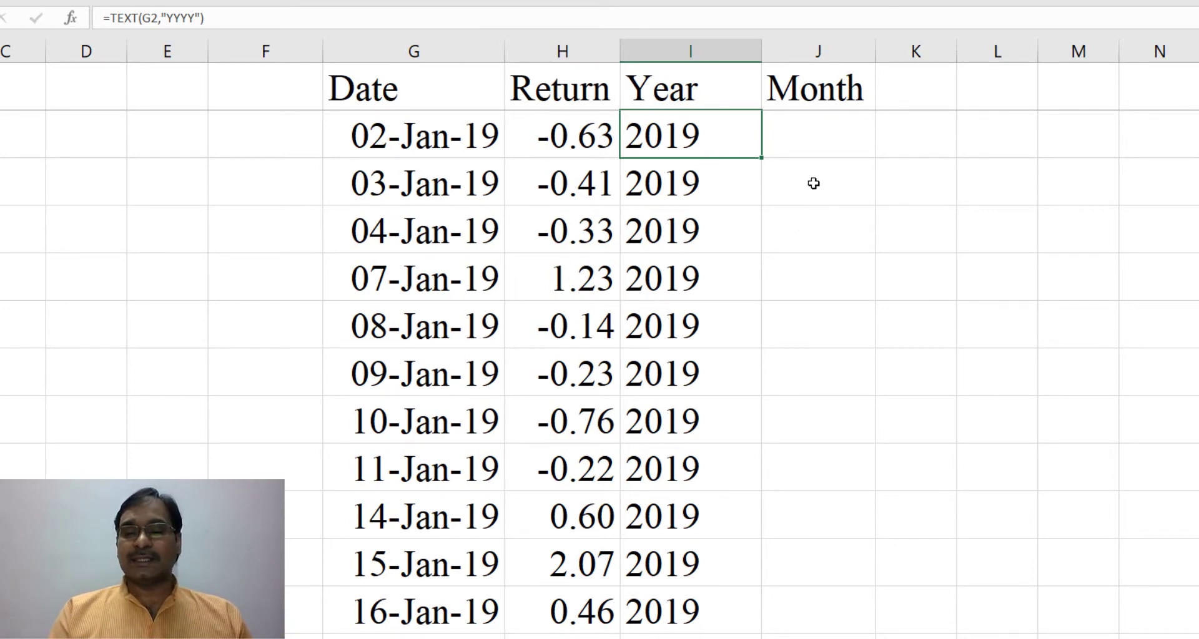
Enter the formula =TEXT(G2,"MMM") in J2 to extract the abbreviated month from the first date
left_click(807, 142)
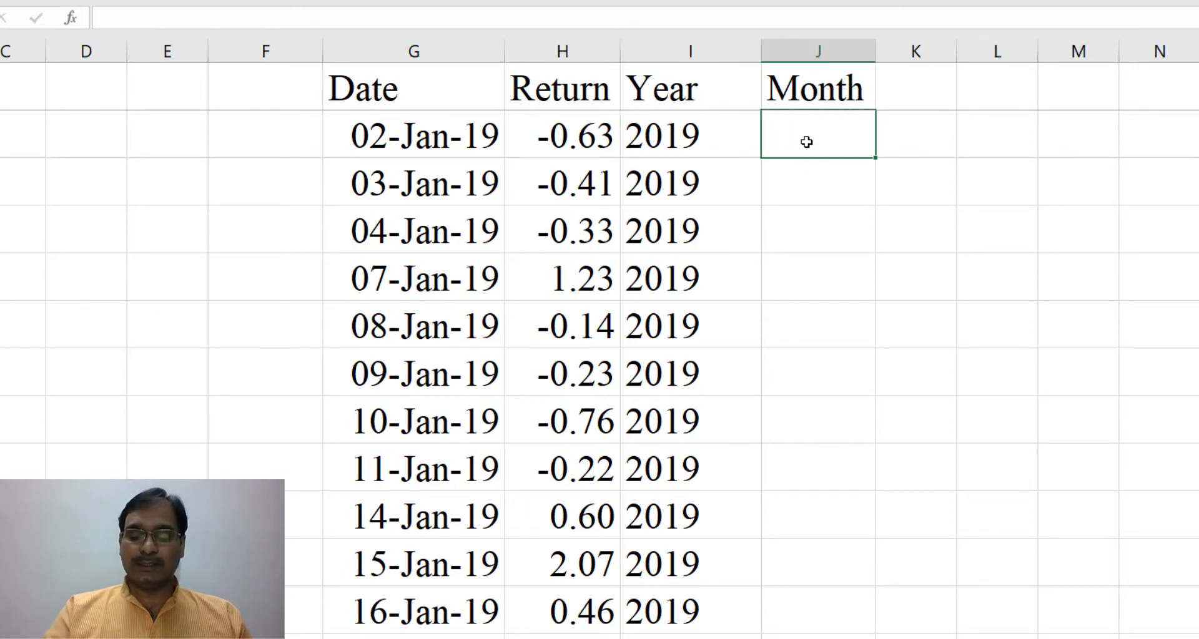
type("=text")
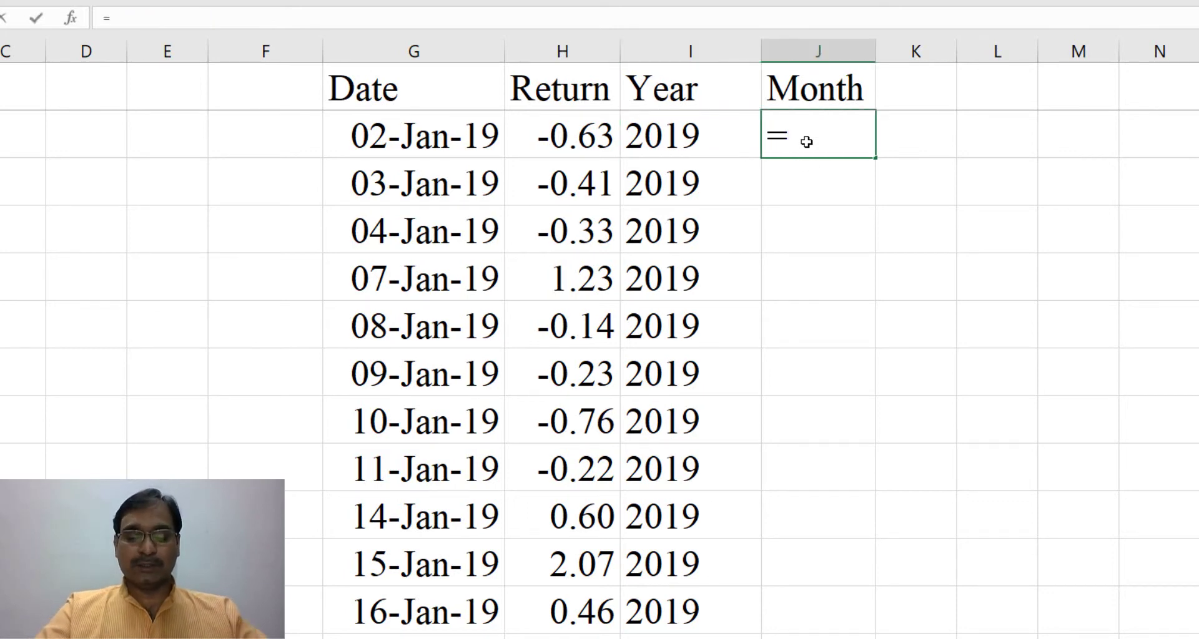
key("Tab")
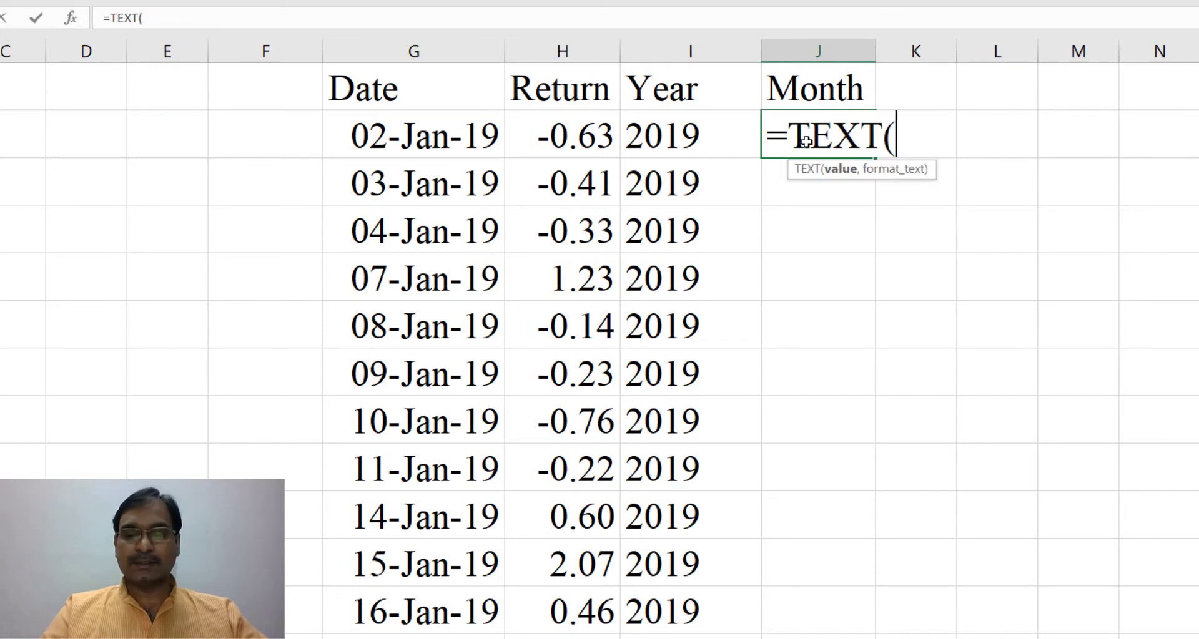
left_click(454, 141)
type(",\"")
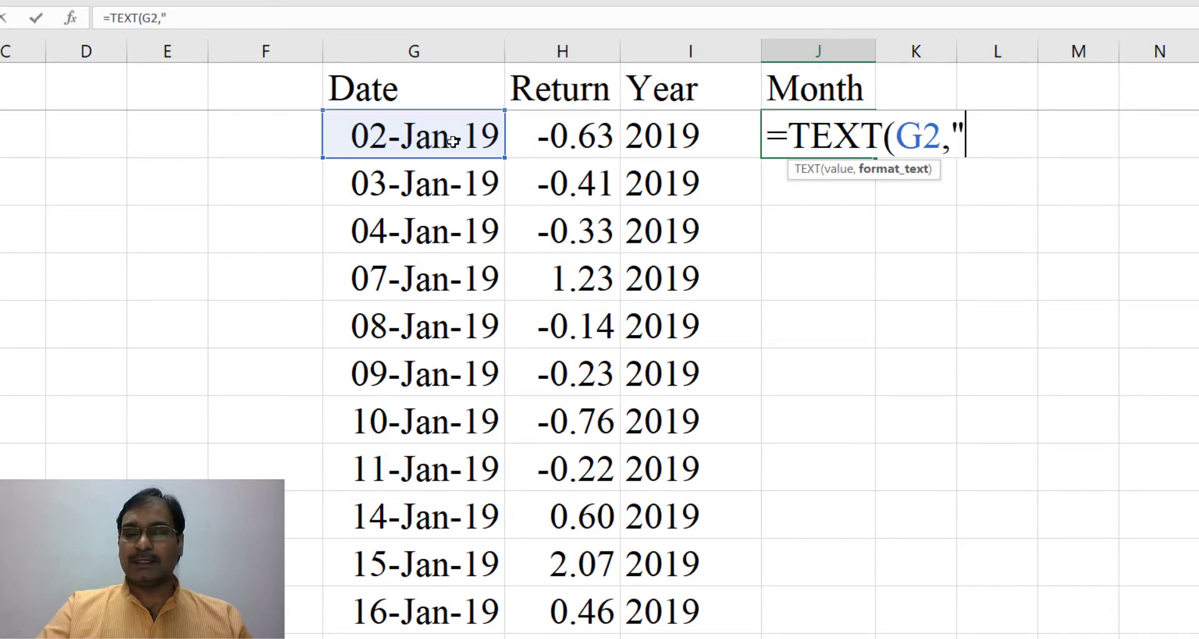
type("MMM")
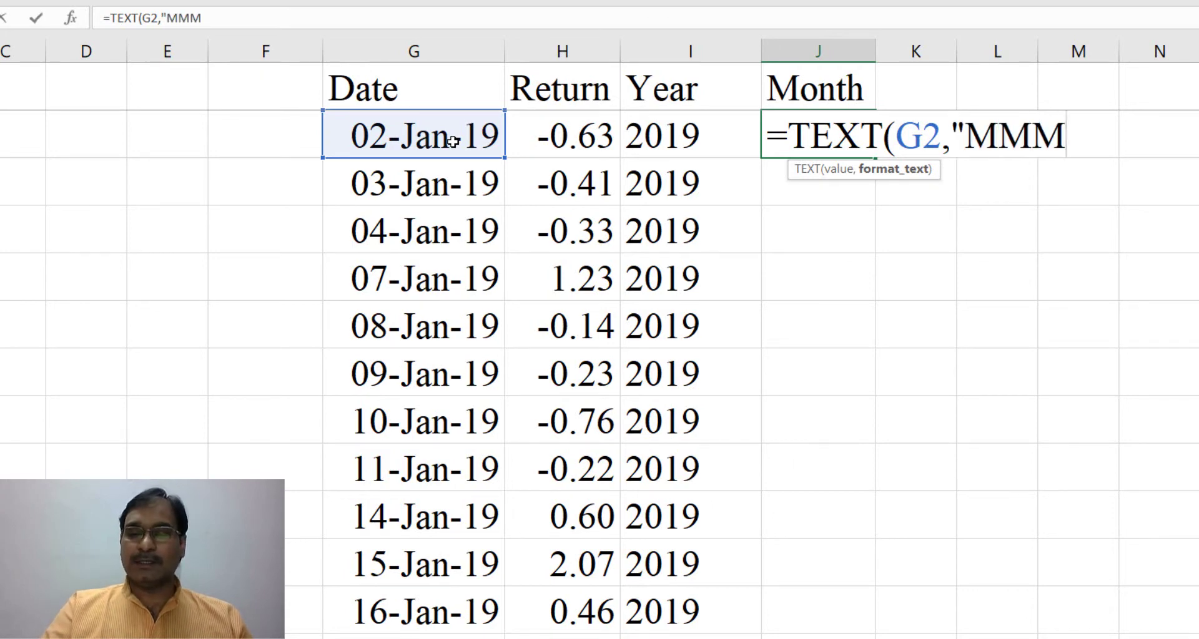
type("\")")
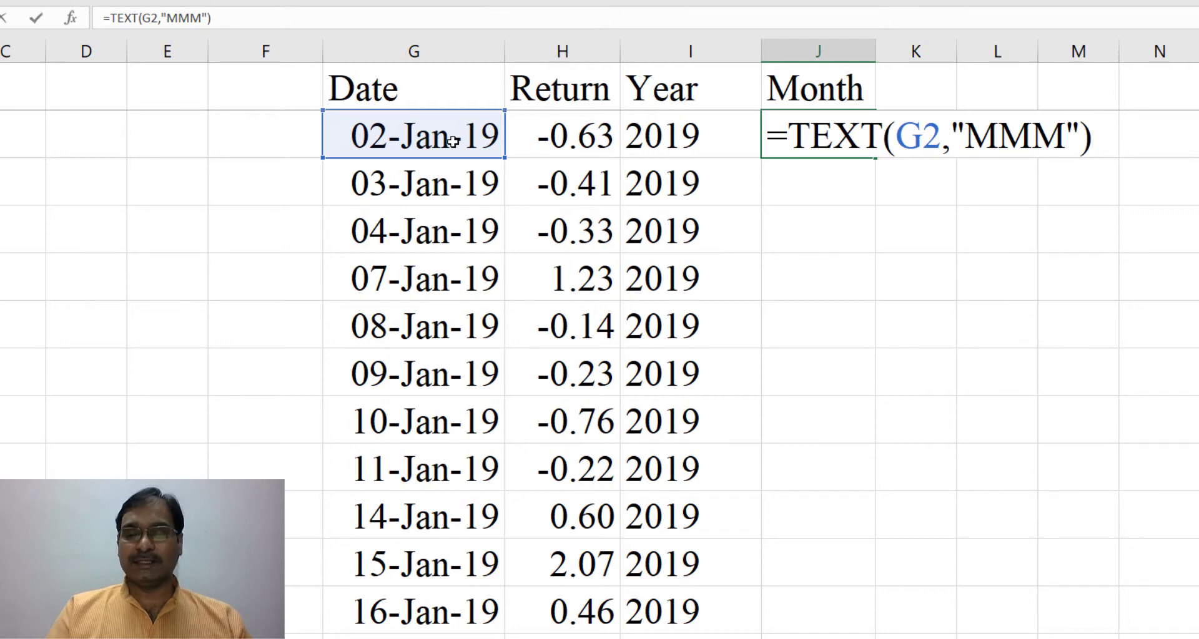
key("Return")
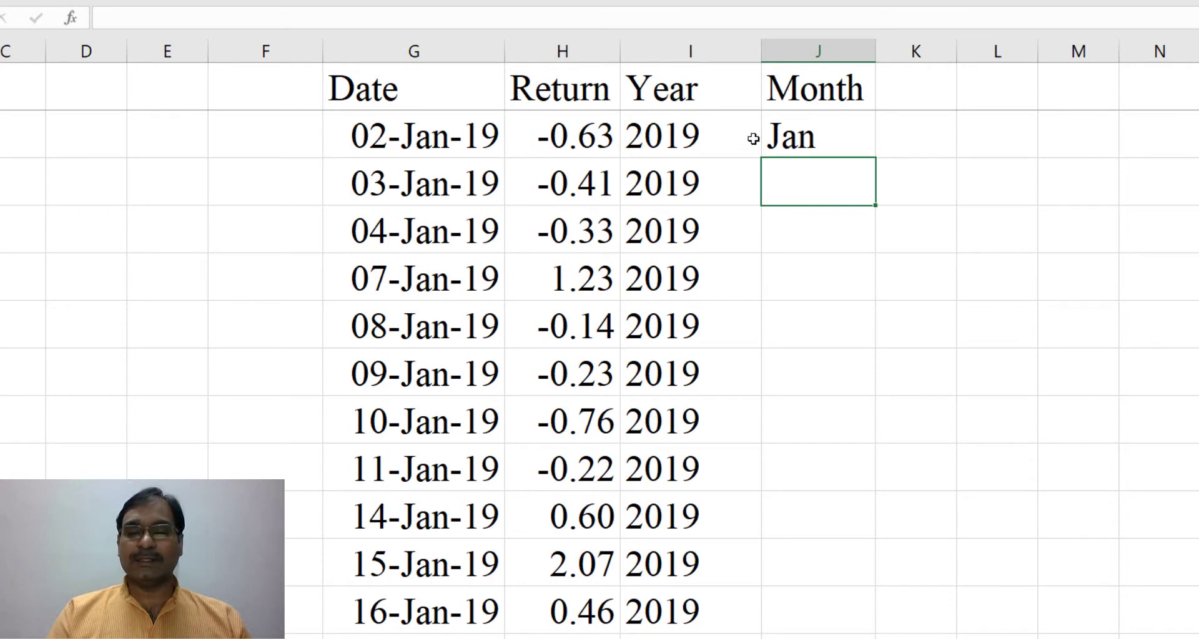
Fill the month formula from J2 down the Month column for all dated rows and check the months against the dates
left_click(827, 144)
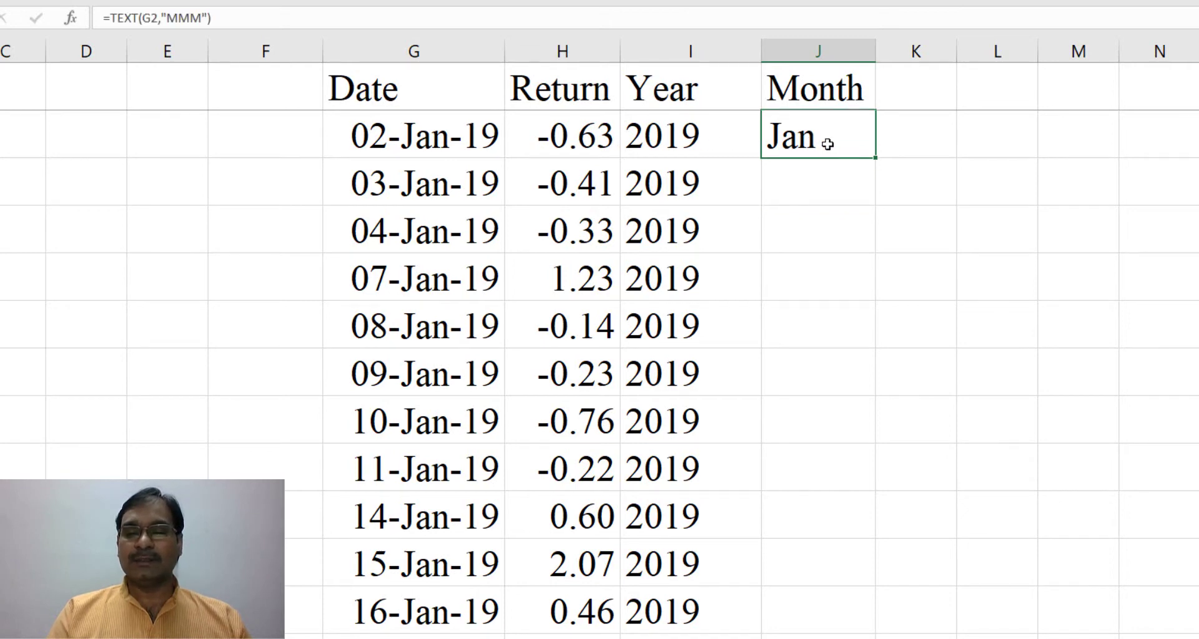
double_click(875, 158)
left_click(845, 197)
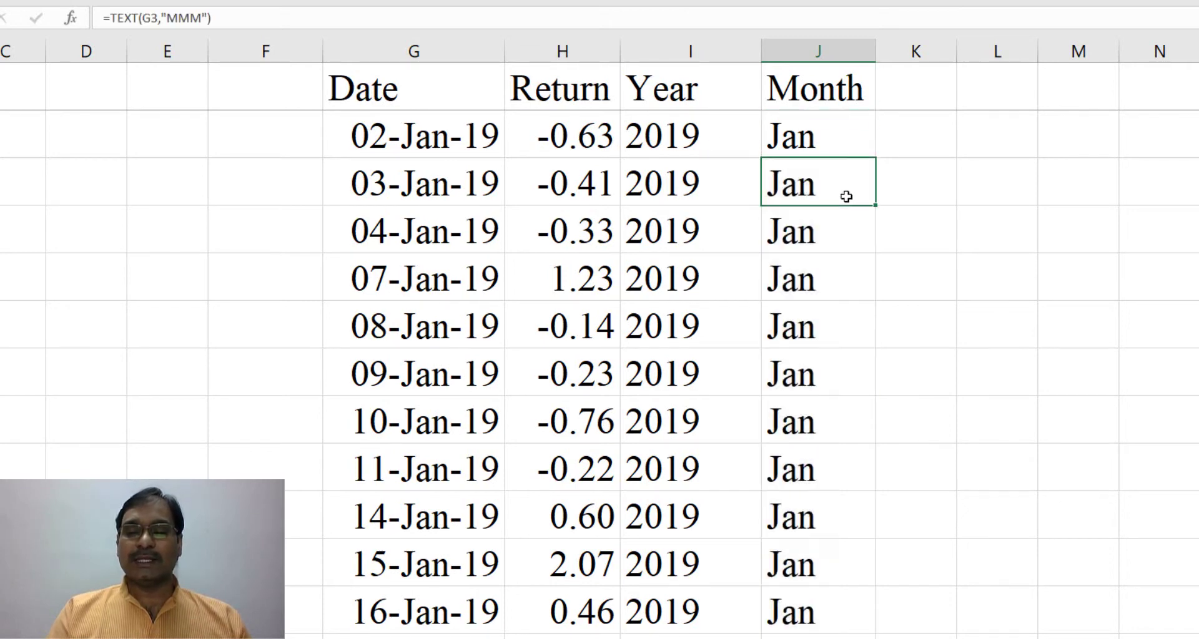
scroll(851, 343, "down", 7)
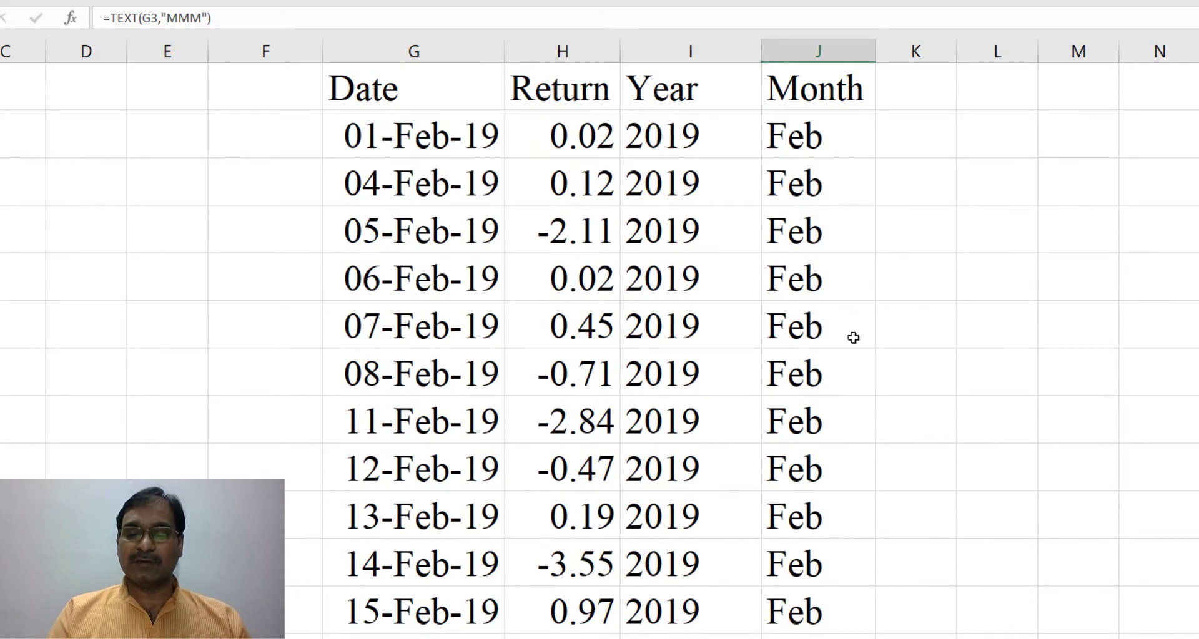
scroll(852, 338, "down", 14)
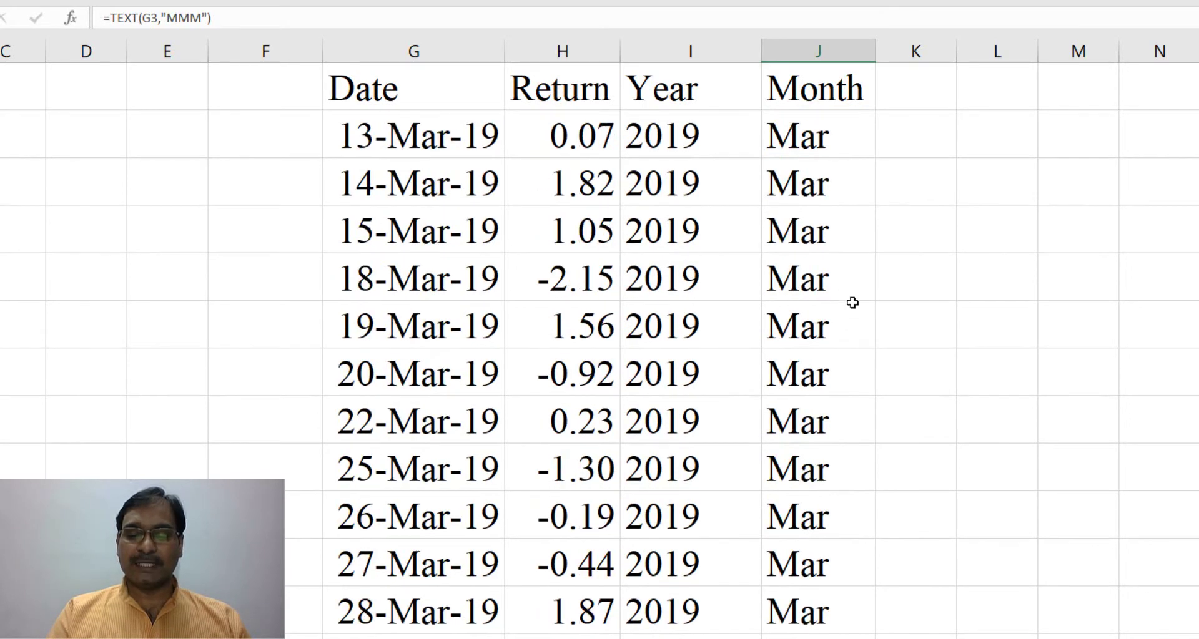
scroll(853, 303, "up", 20)
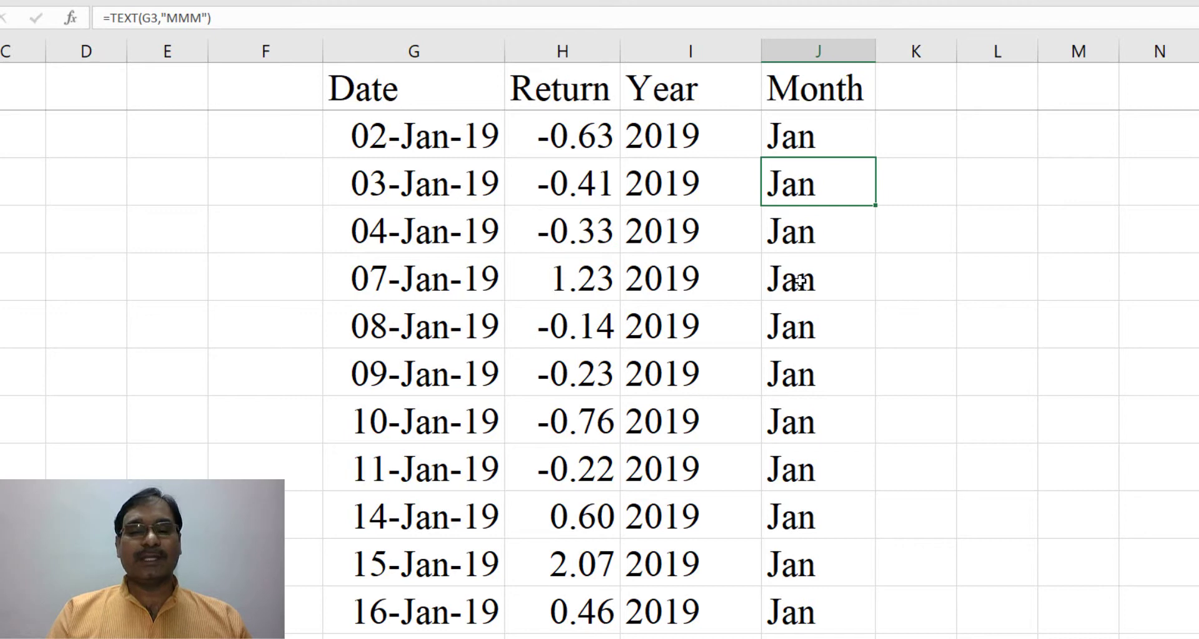
left_click(705, 362)
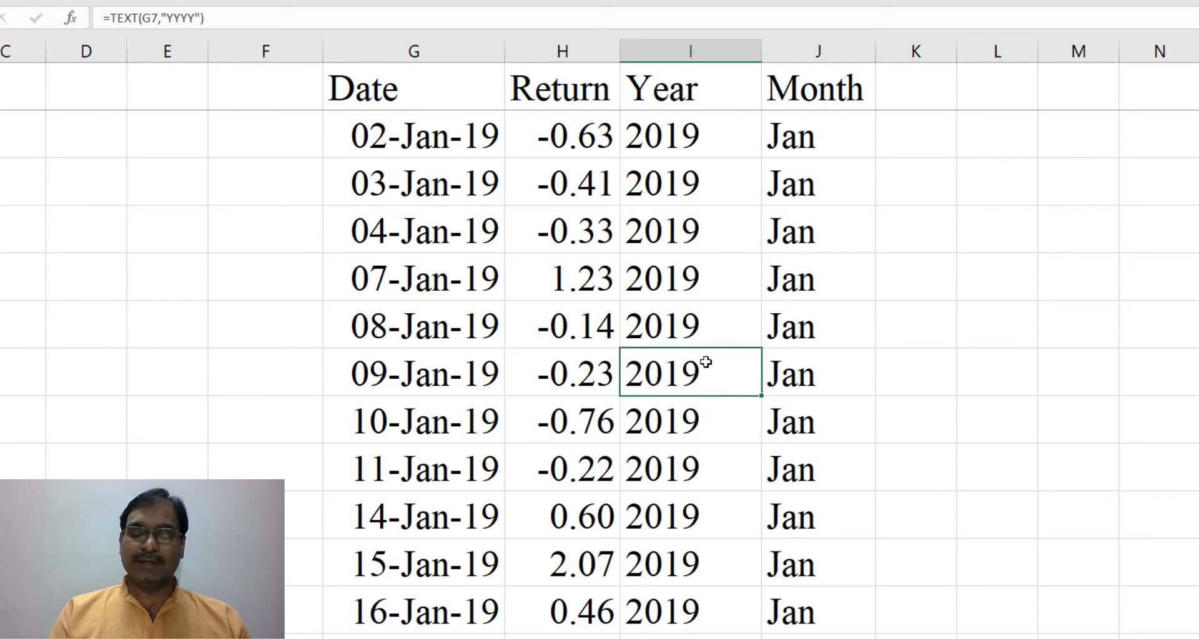
Create a PivotTable on a new worksheet from the Date, Return, Year and Month data in Sheet4 range G1:J245
left_click(915, 278)
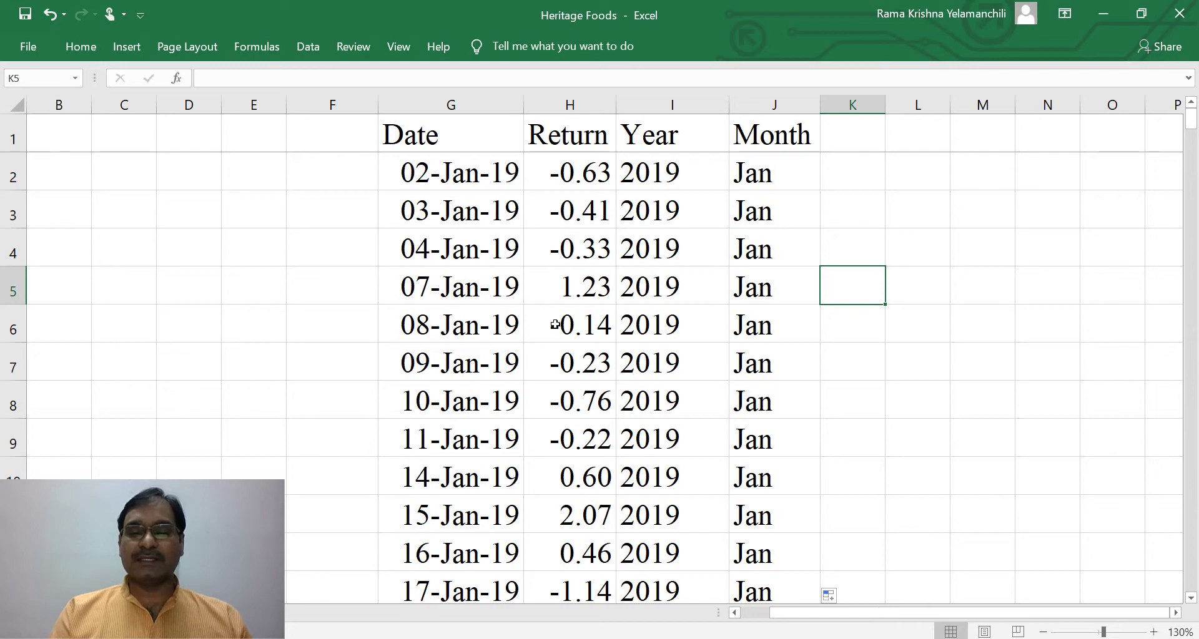
left_click(479, 274)
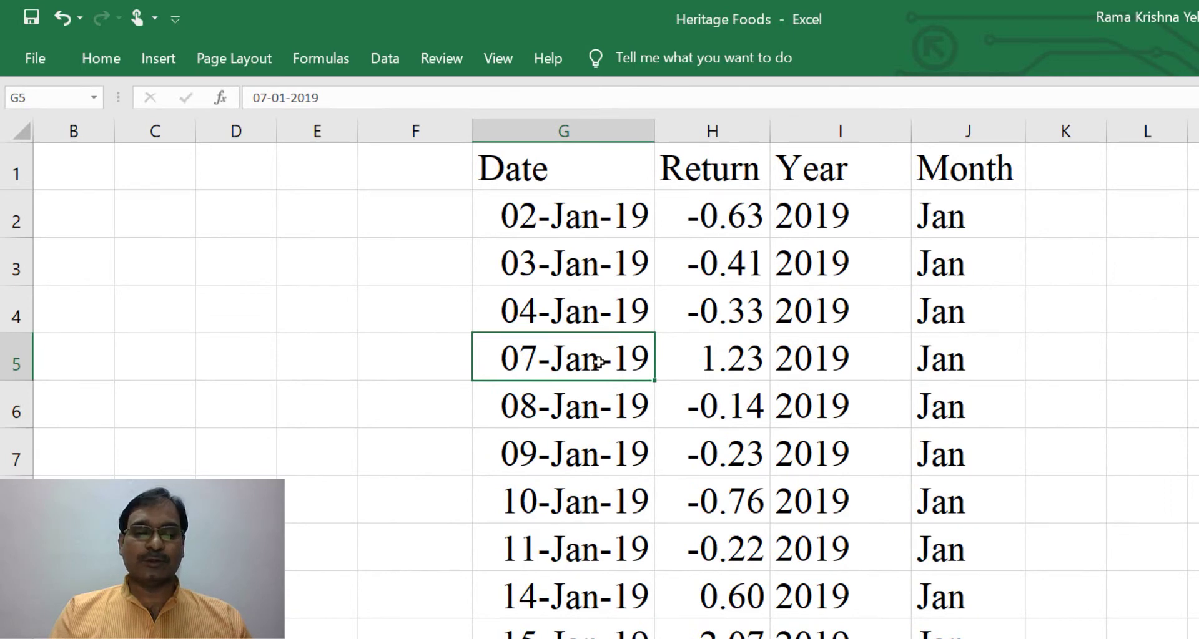
left_click(575, 225)
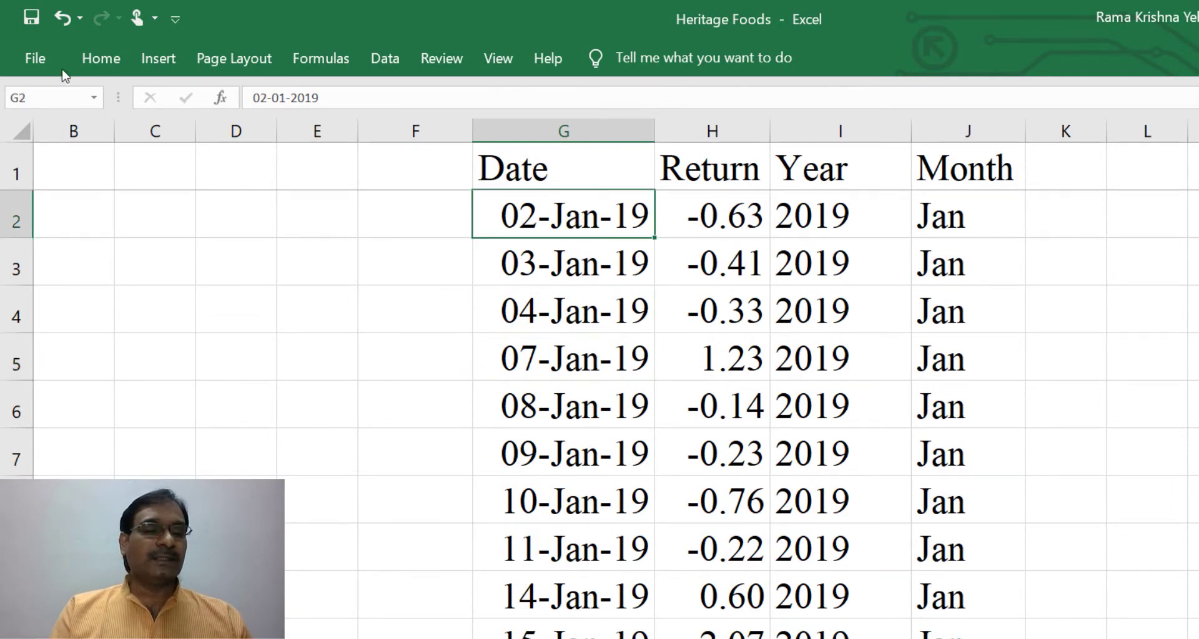
left_click(160, 61)
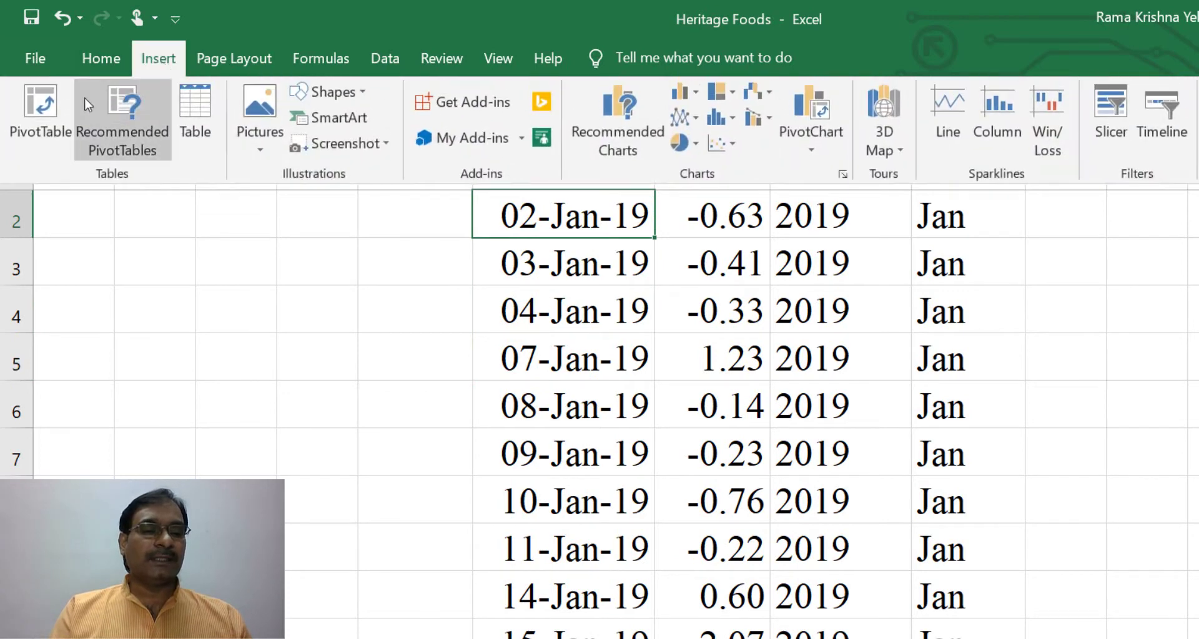
left_click(44, 111)
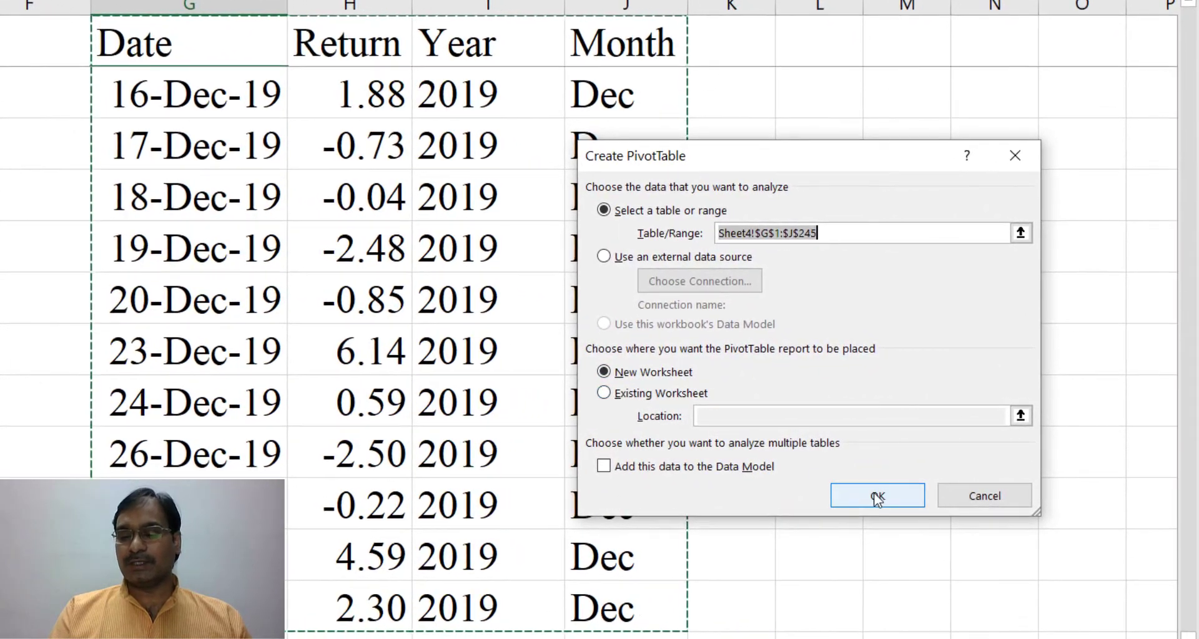
left_click(877, 496)
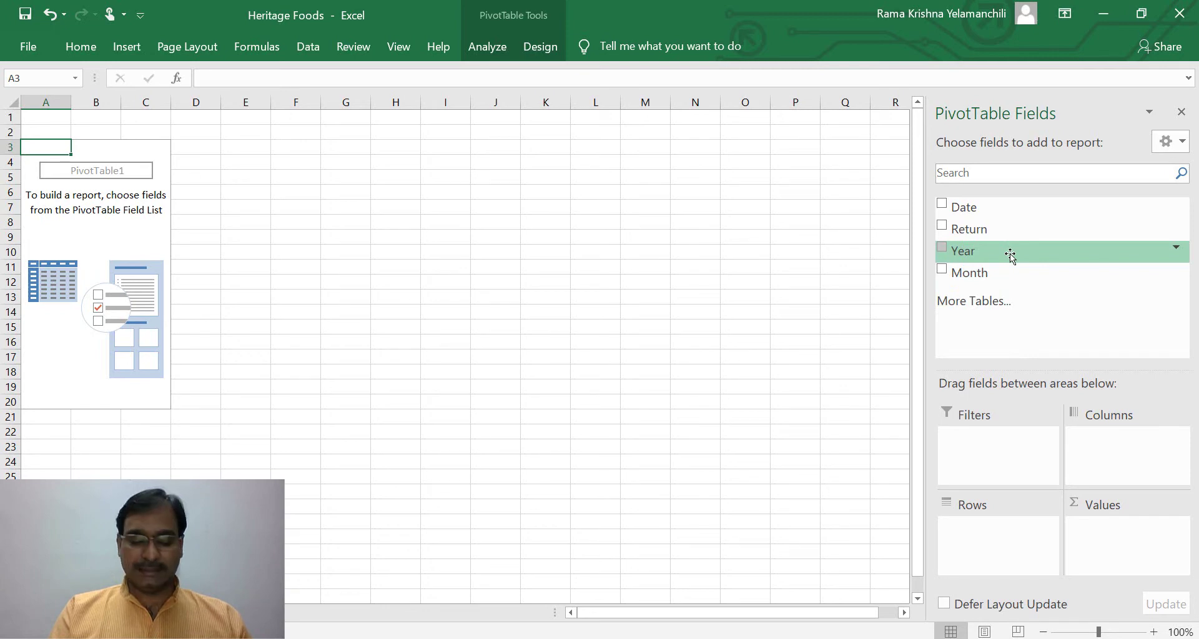
Lay out the PivotTable with Year and Month as nested rows and Return as the value field
left_click_drag(1010, 255, 1002, 542)
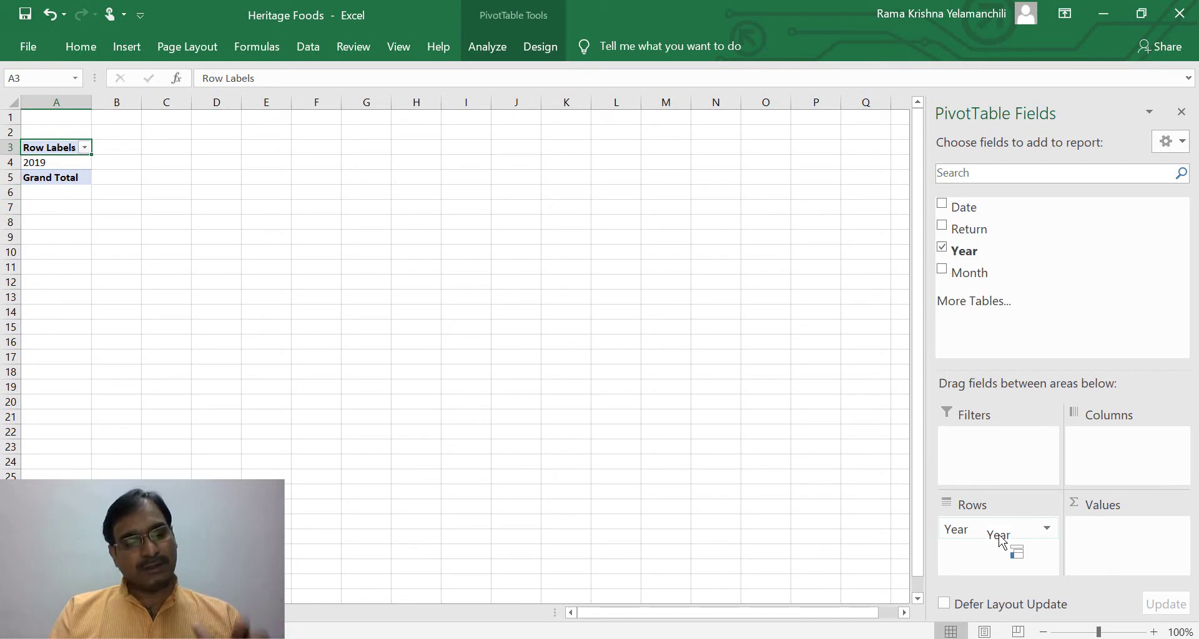
left_click_drag(999, 541, 999, 541)
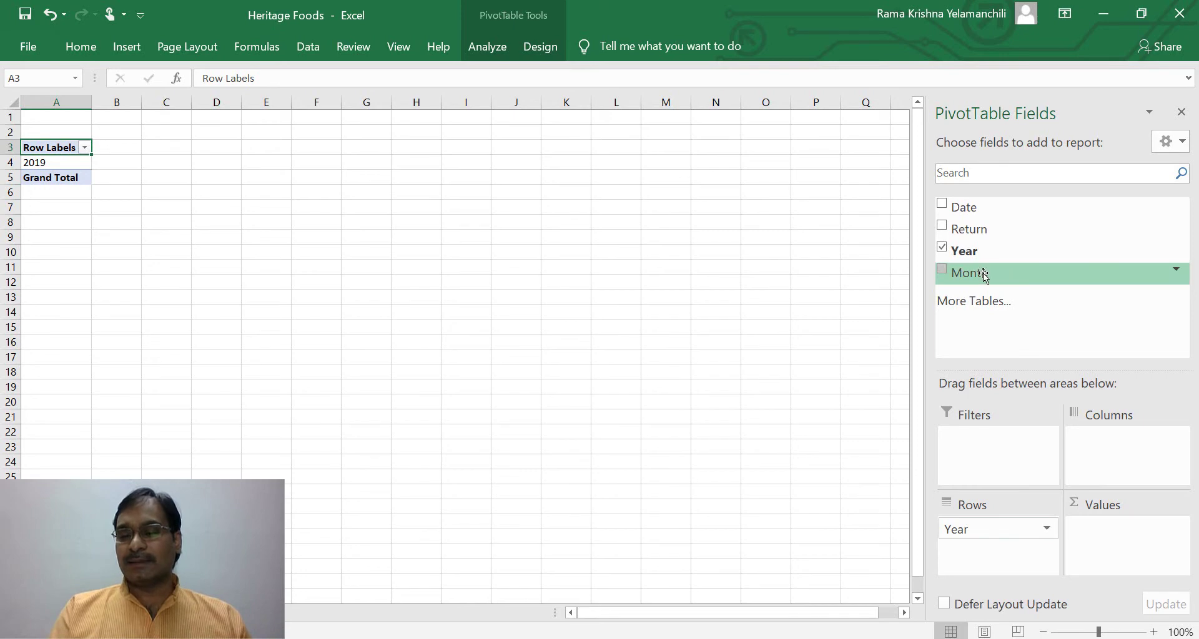
left_click_drag(1004, 275, 995, 573)
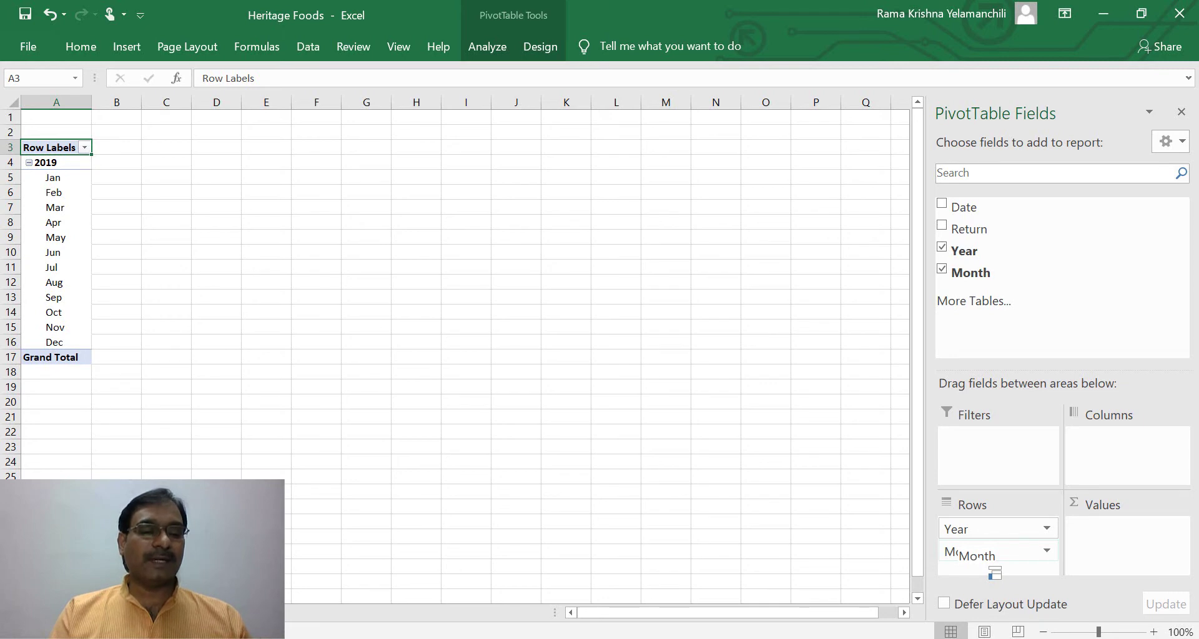
left_click_drag(994, 573, 994, 565)
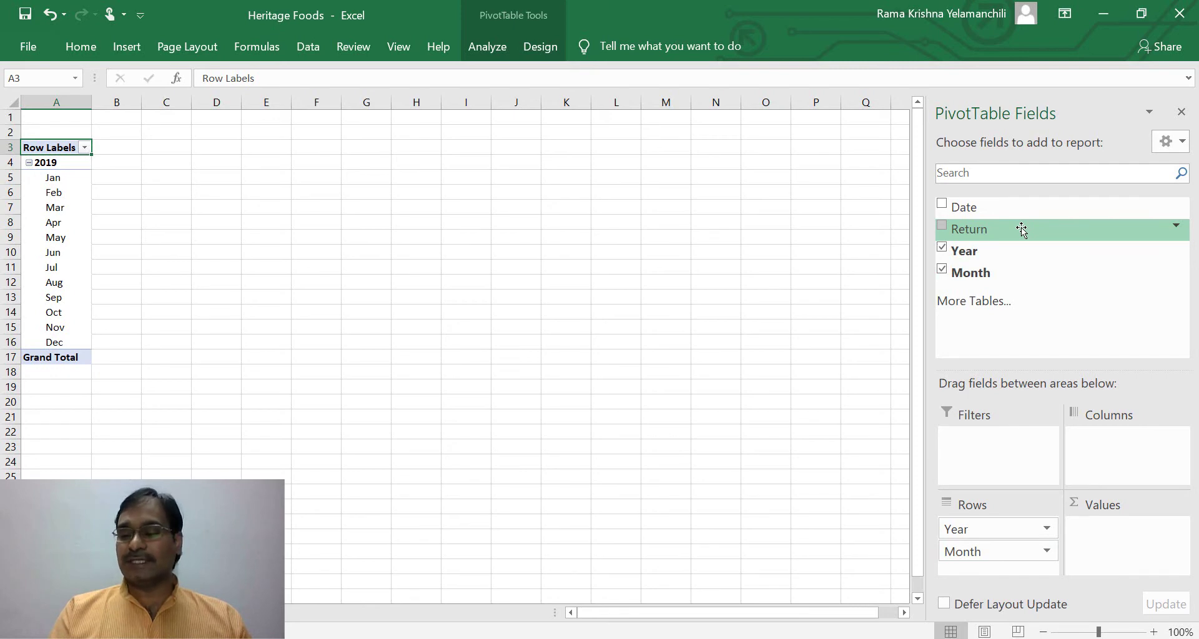
left_click_drag(1021, 231, 1104, 537)
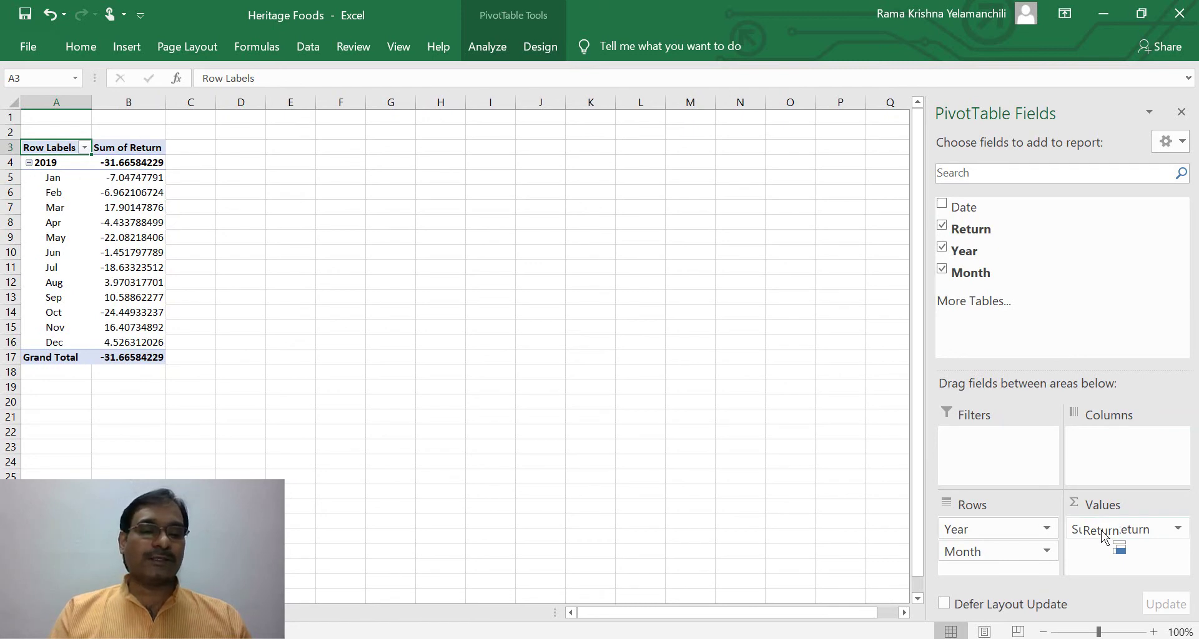
left_click_drag(1104, 537, 1103, 534)
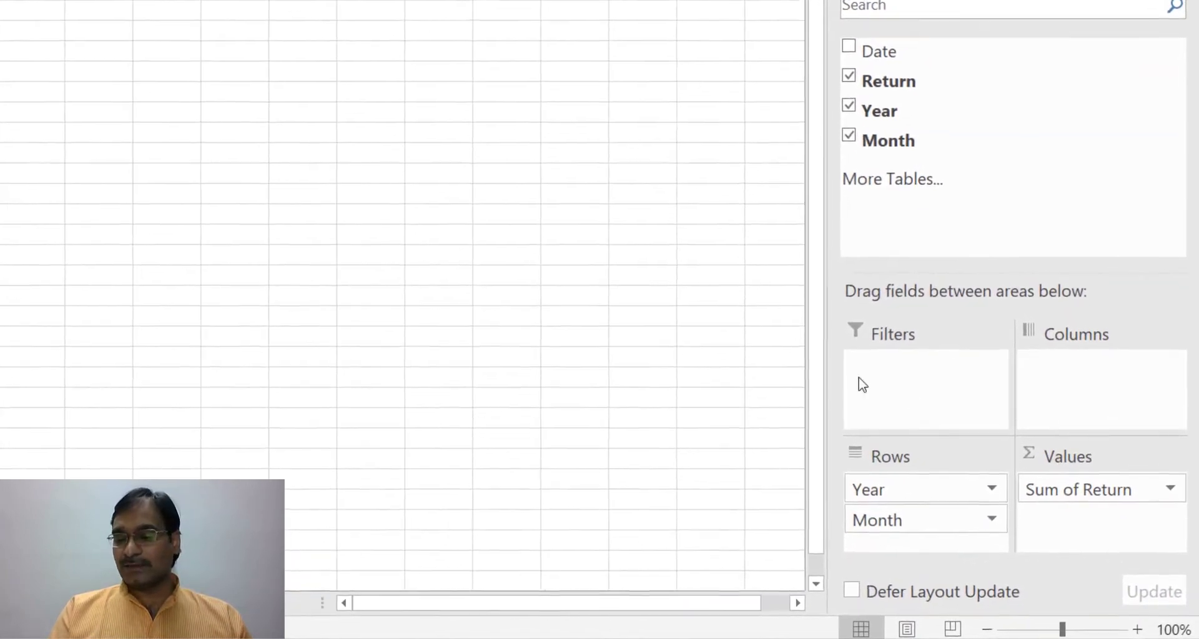
Change the summary calculation of the PivotTable's Return value field to Average
left_click(1168, 484)
left_click(1168, 483)
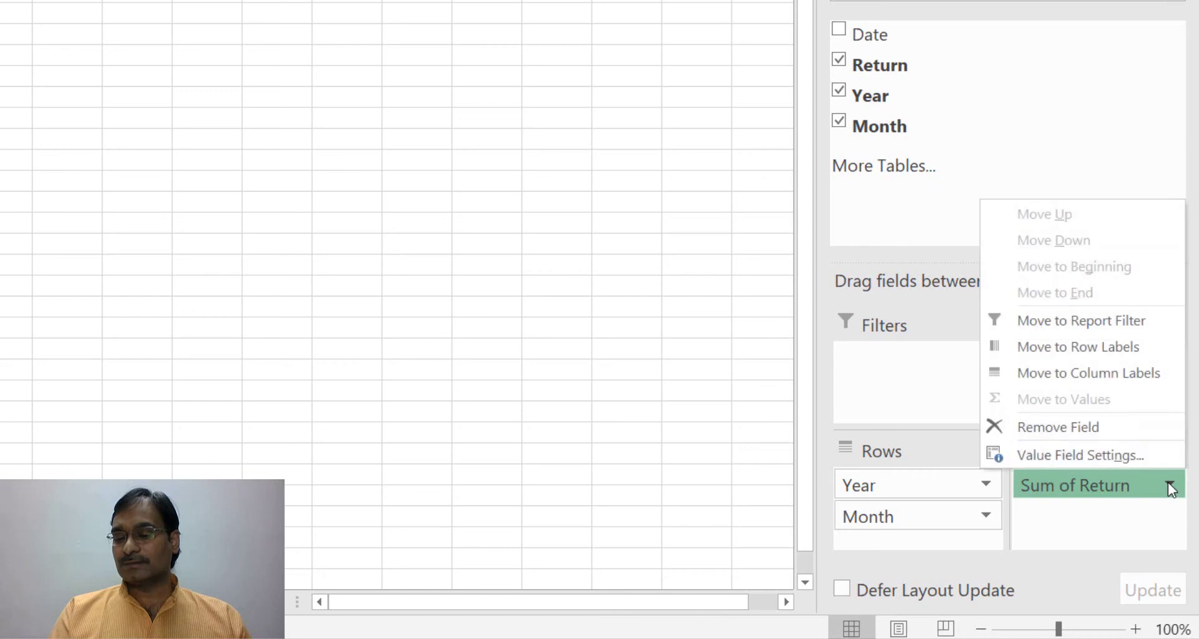
left_click(1095, 459)
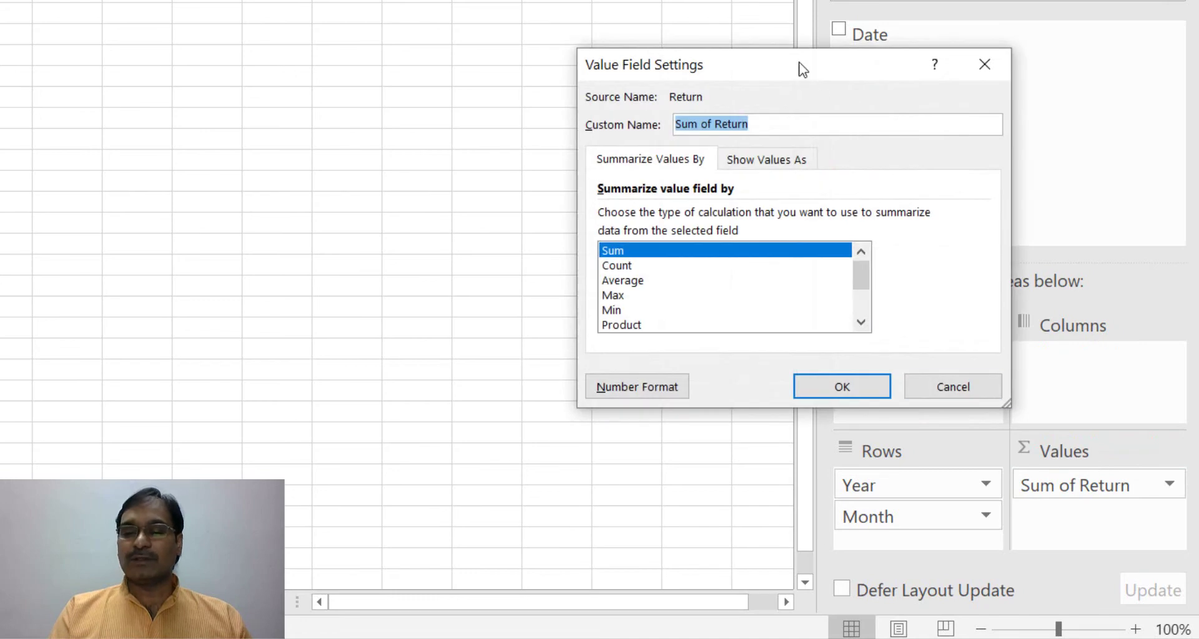
left_click_drag(758, 67, 126, 8)
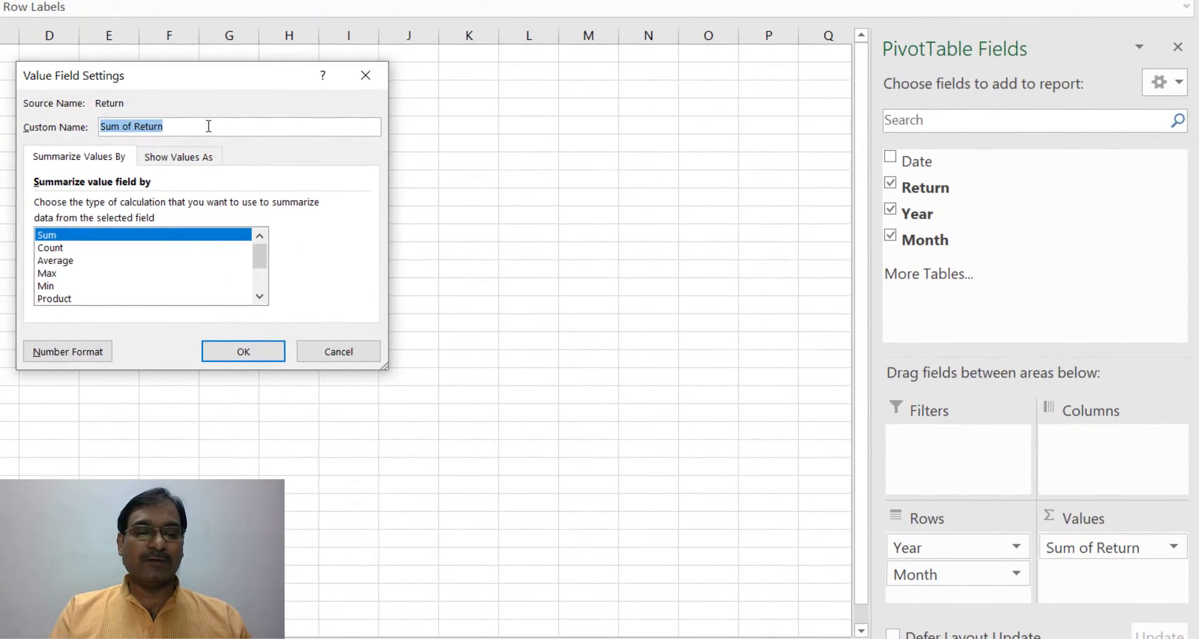
left_click(65, 266)
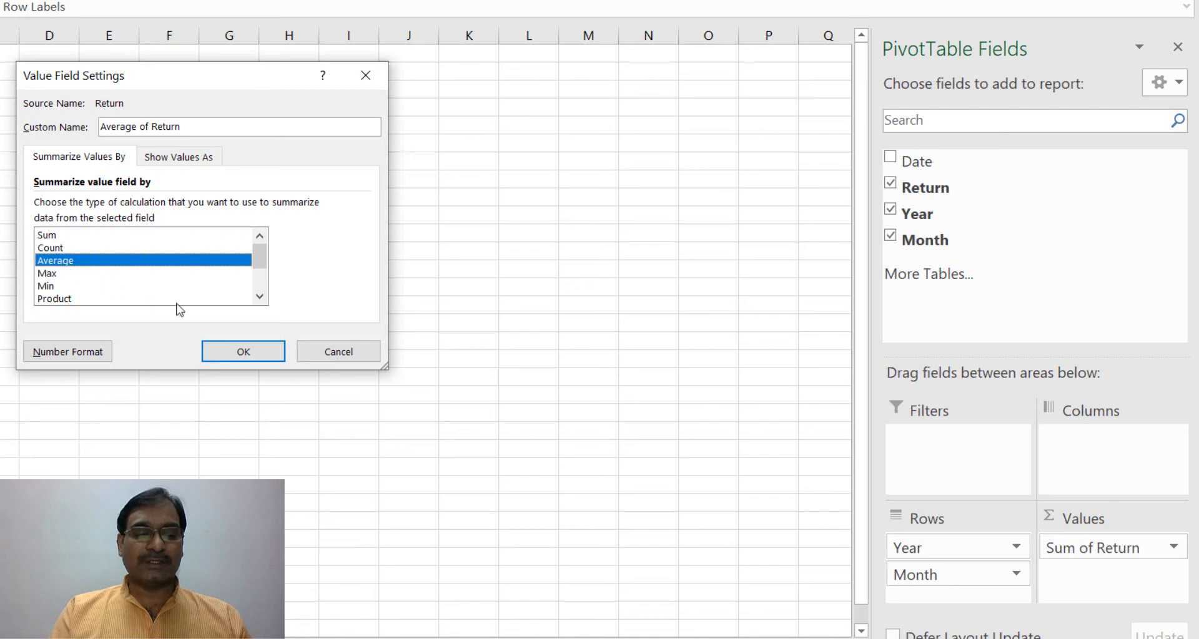
Format the average return values as Number with 2 decimal places and apply the value field settings
left_click(69, 354)
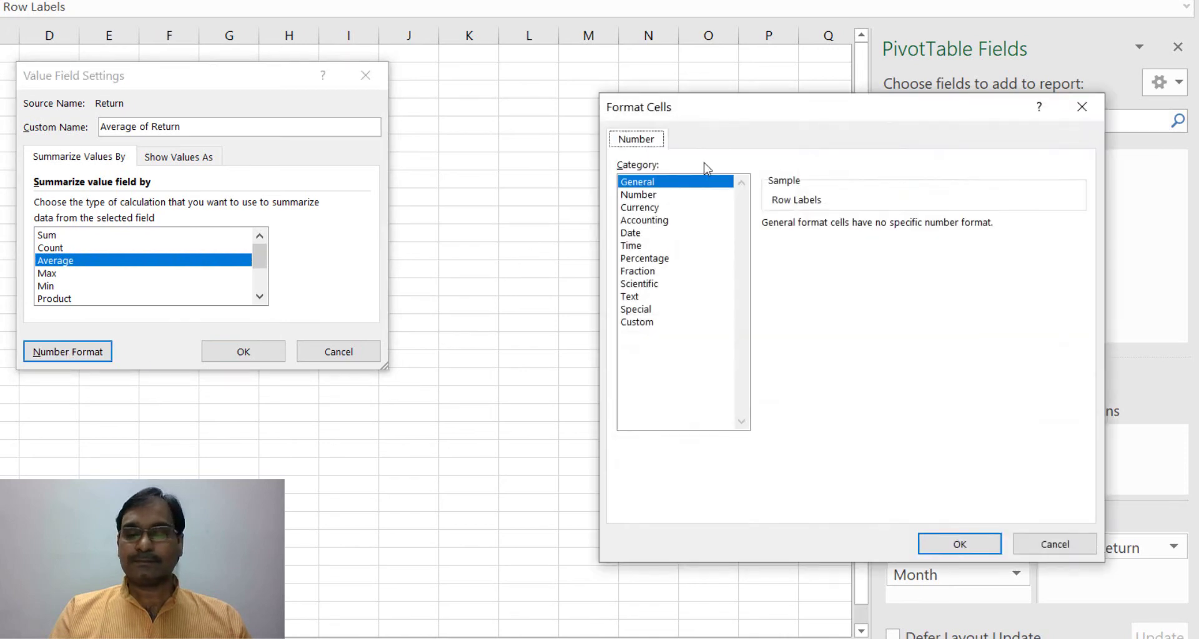
left_click(639, 197)
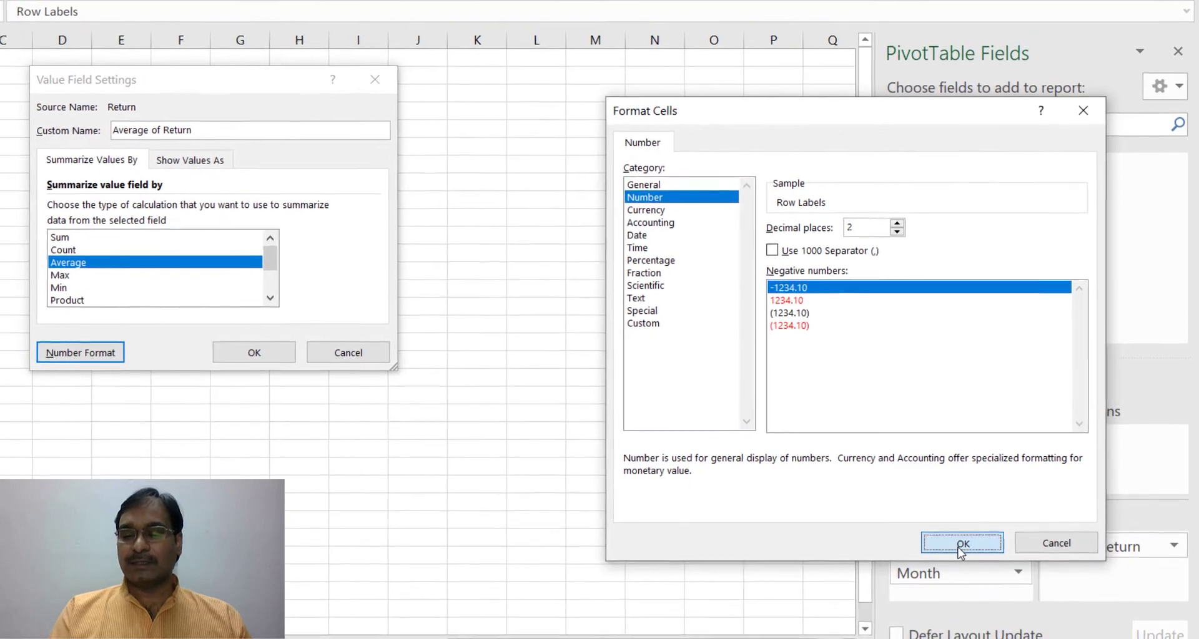
left_click(962, 543)
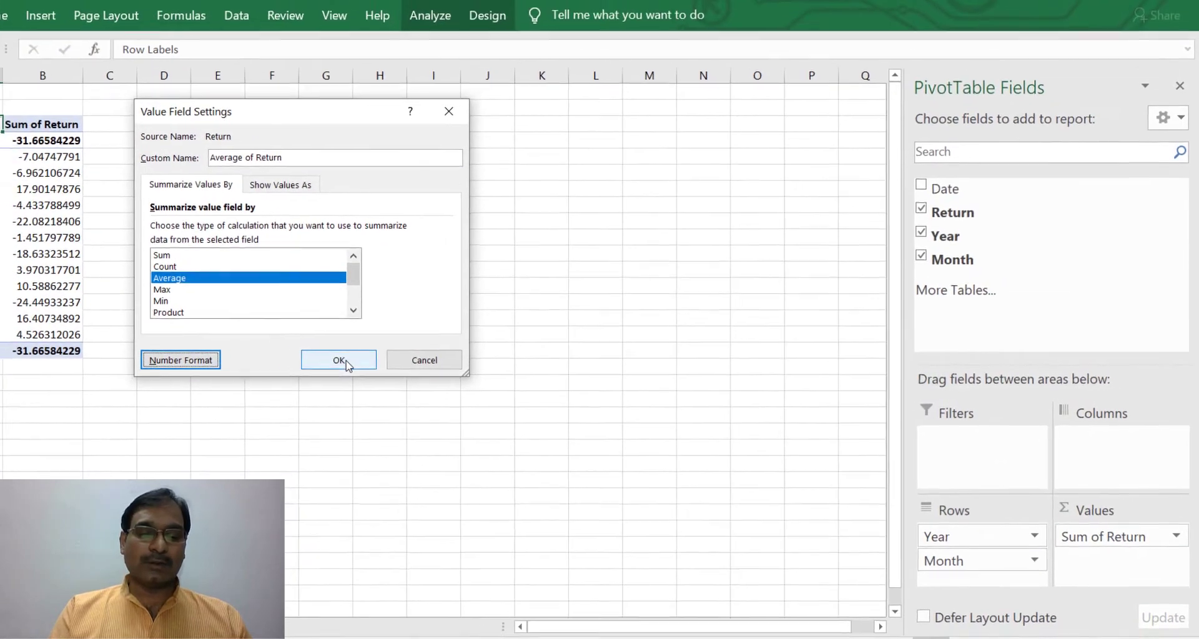
left_click(342, 360)
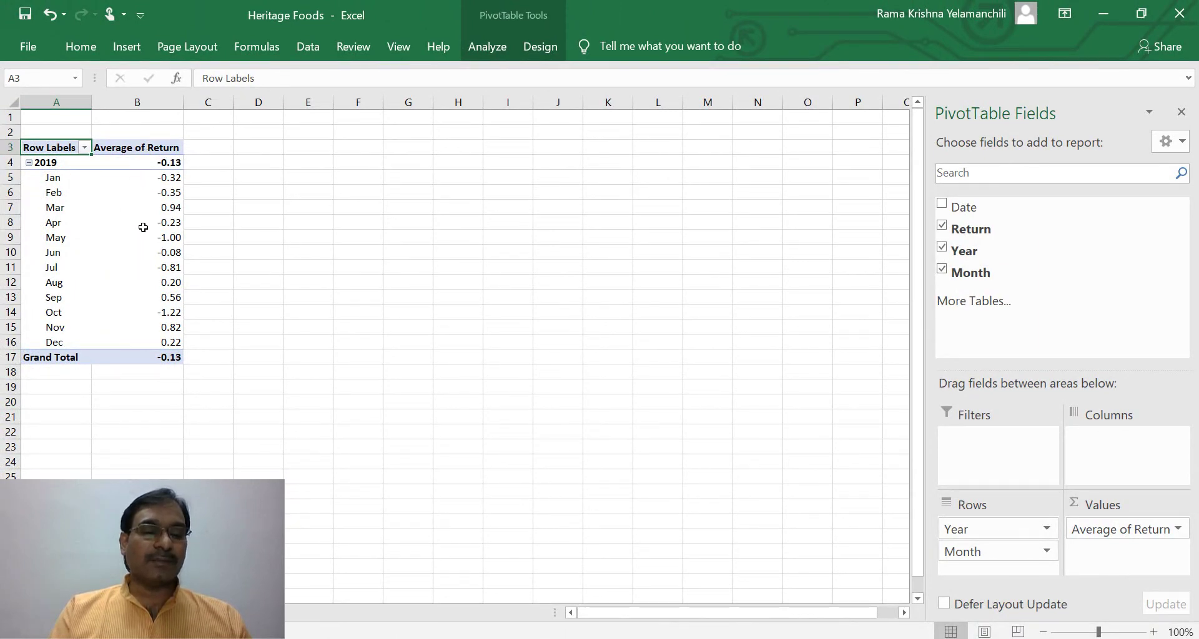
Add Return as a second value field in the PivotTable and summarize it by Var
mouse_move(143, 276)
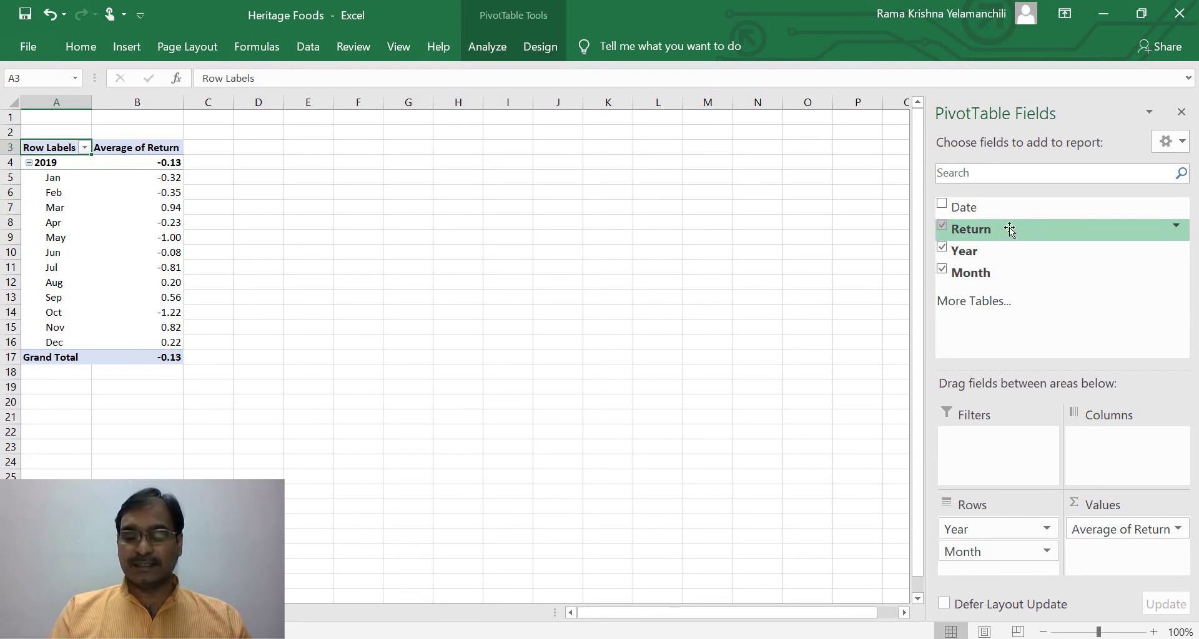
left_click_drag(1009, 229, 1117, 572)
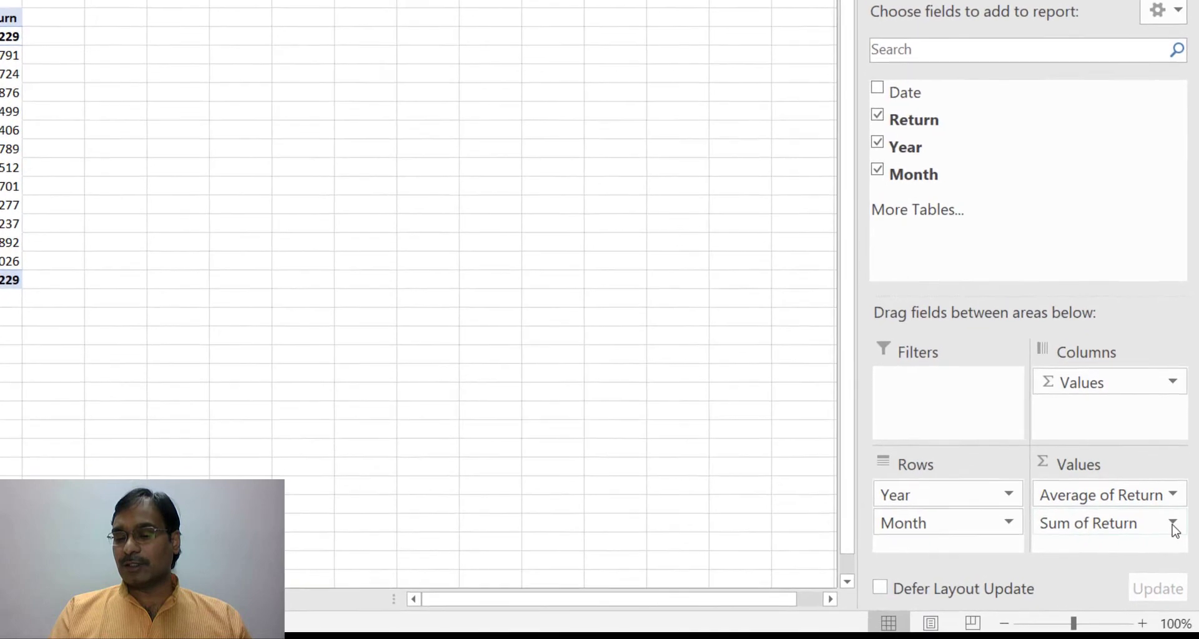
left_click(1173, 529)
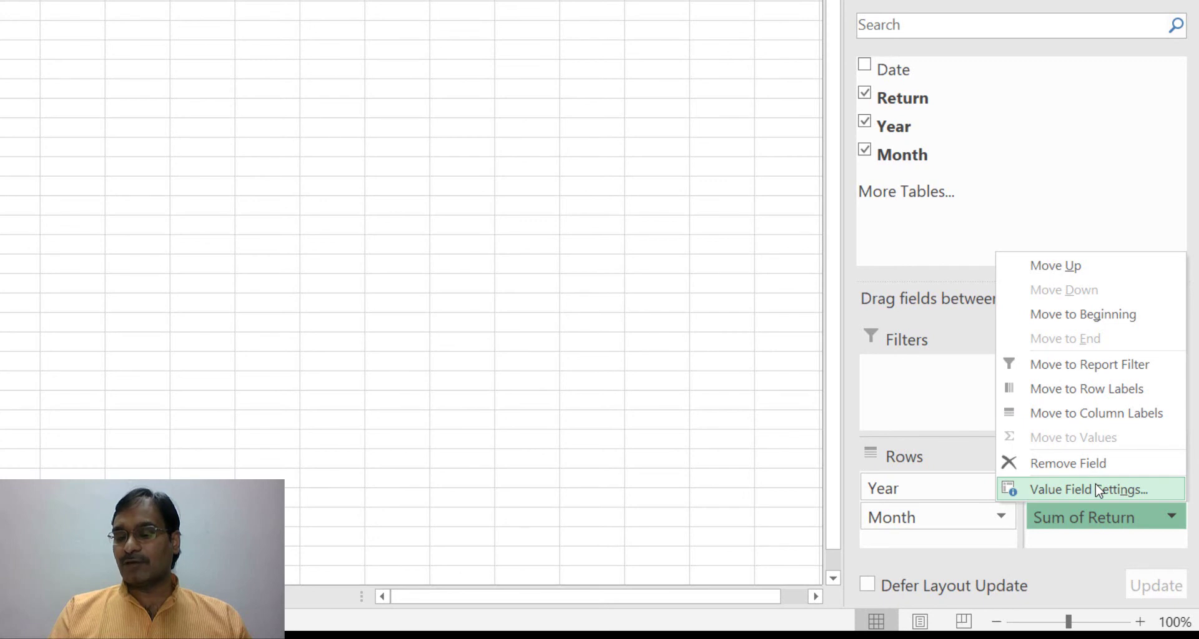
left_click(1097, 489)
left_click_drag(96, 0, 229, 0)
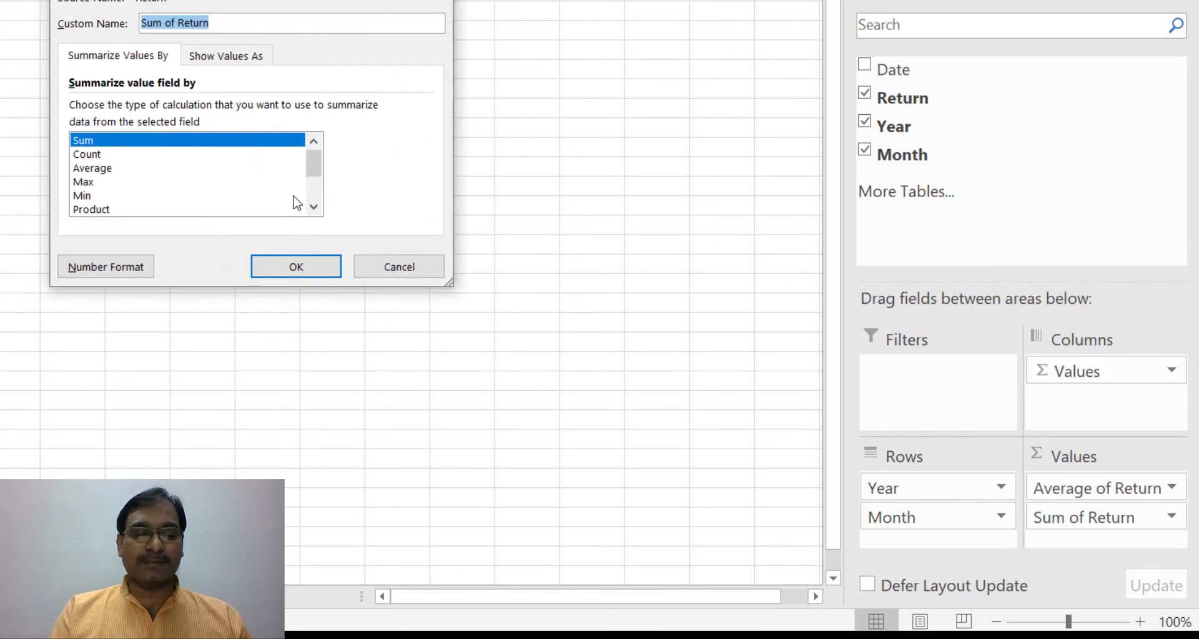
left_click(316, 209)
left_click(316, 210)
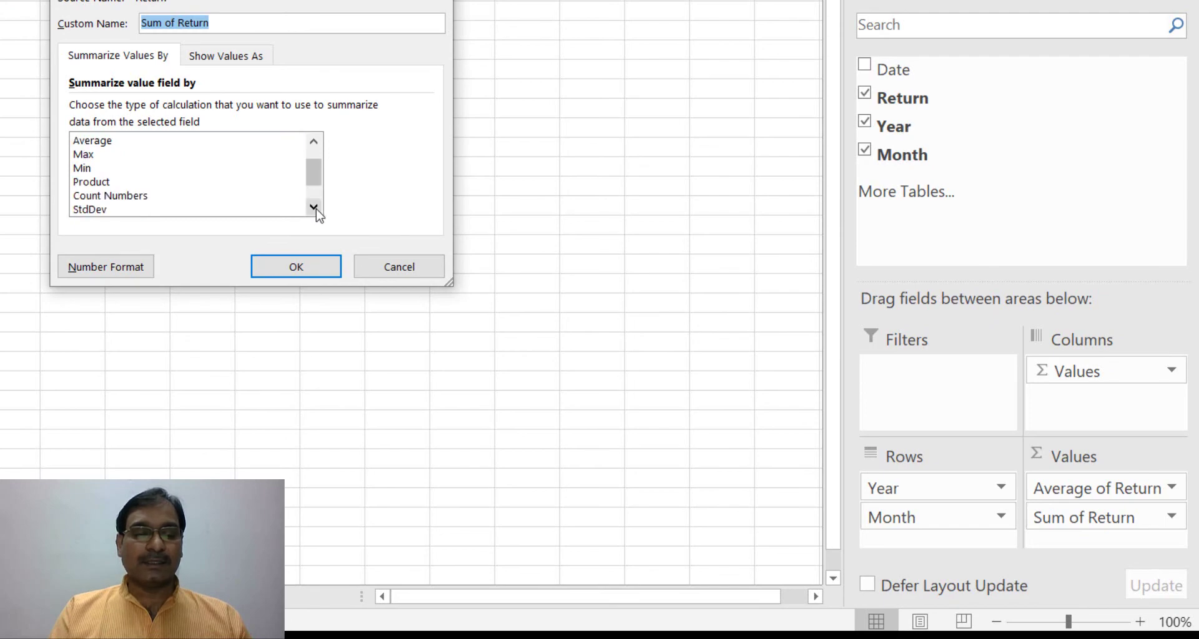
left_click(314, 208)
left_click(315, 208)
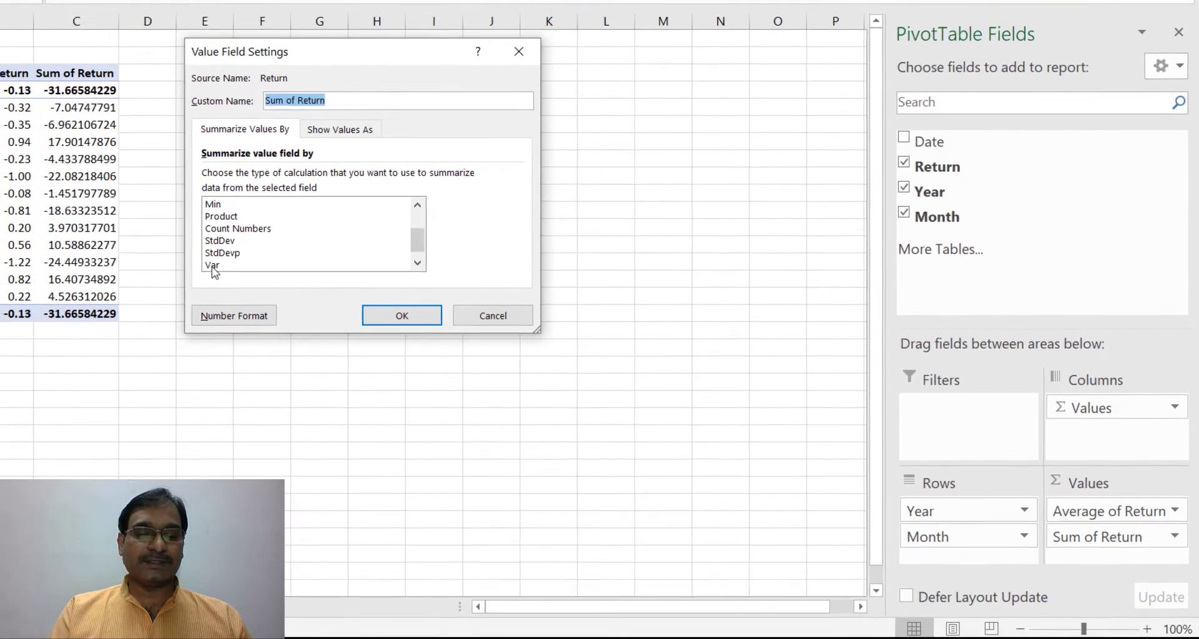
left_click(124, 227)
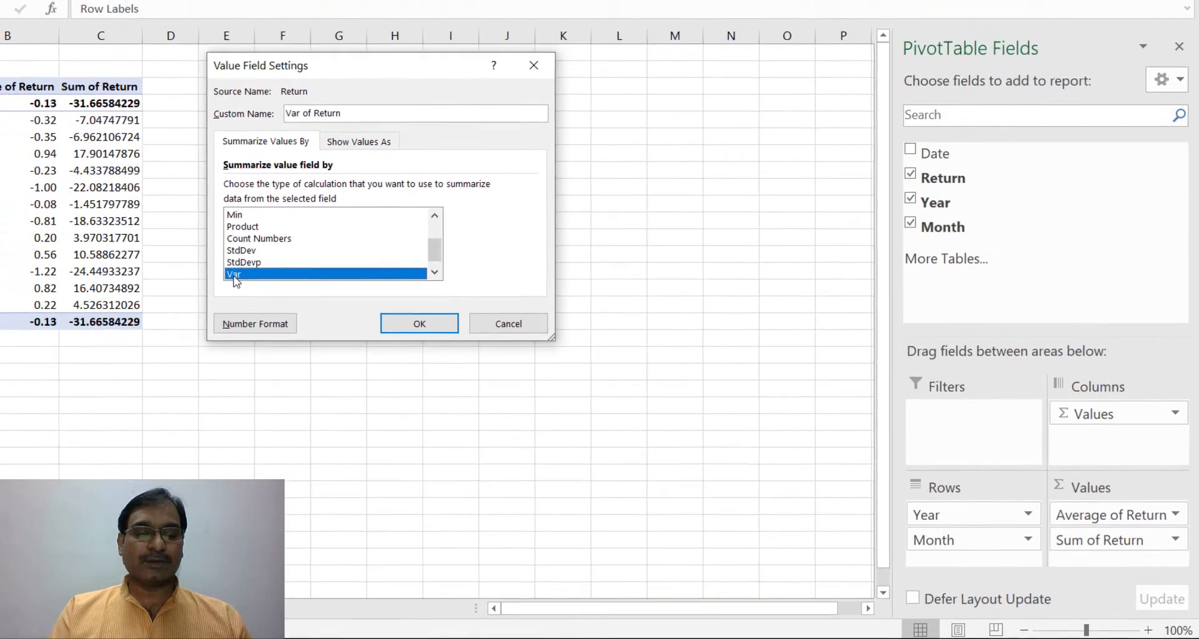
Format the variance values as Number with 2 decimal places and apply the value field settings
left_click(250, 326)
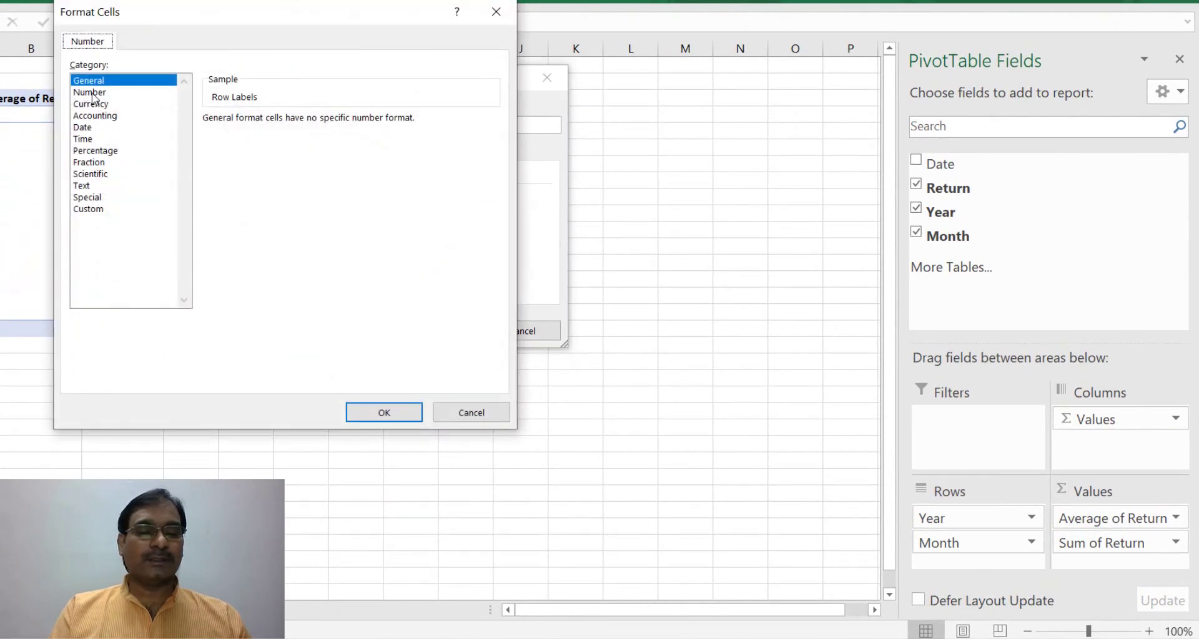
left_click(92, 93)
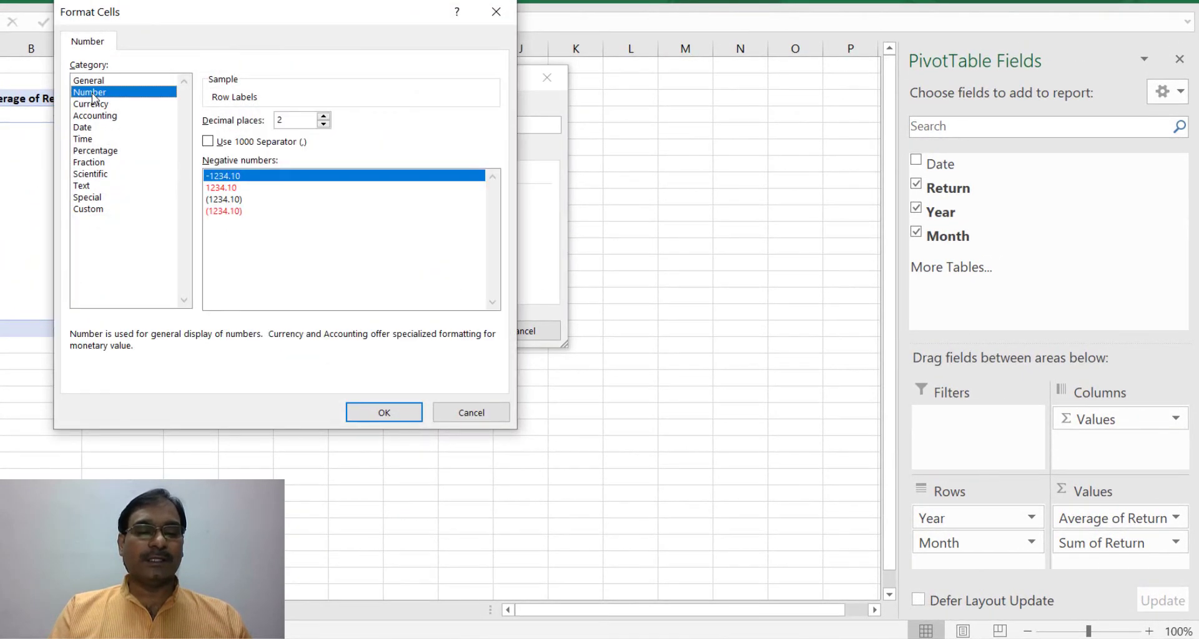
left_click(382, 413)
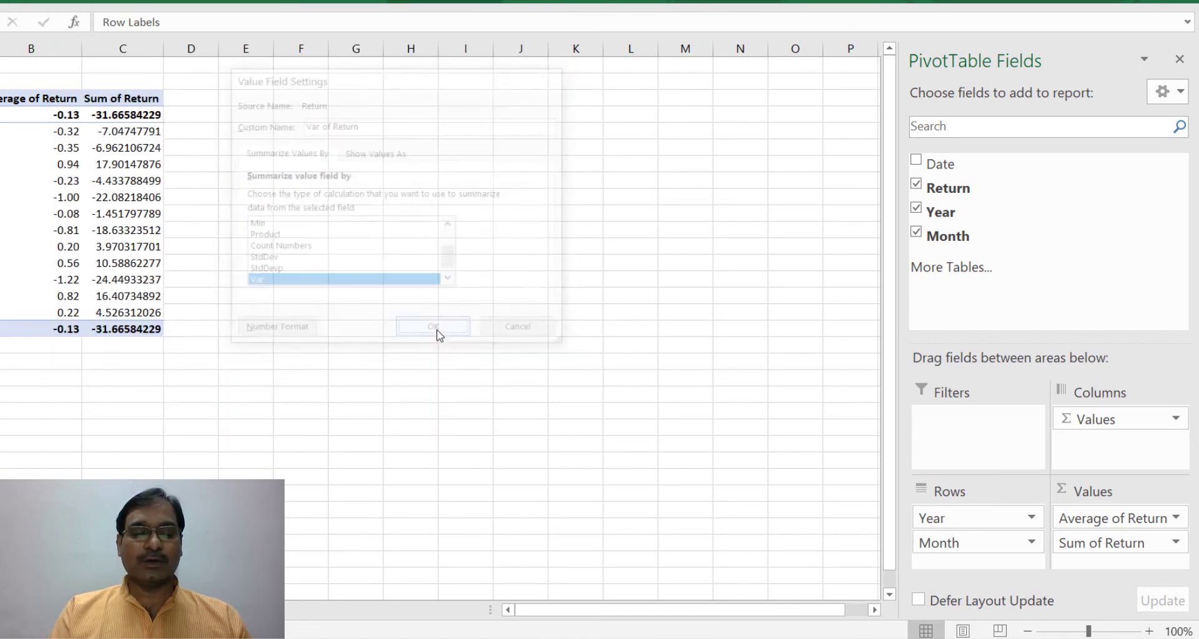
left_click(436, 332)
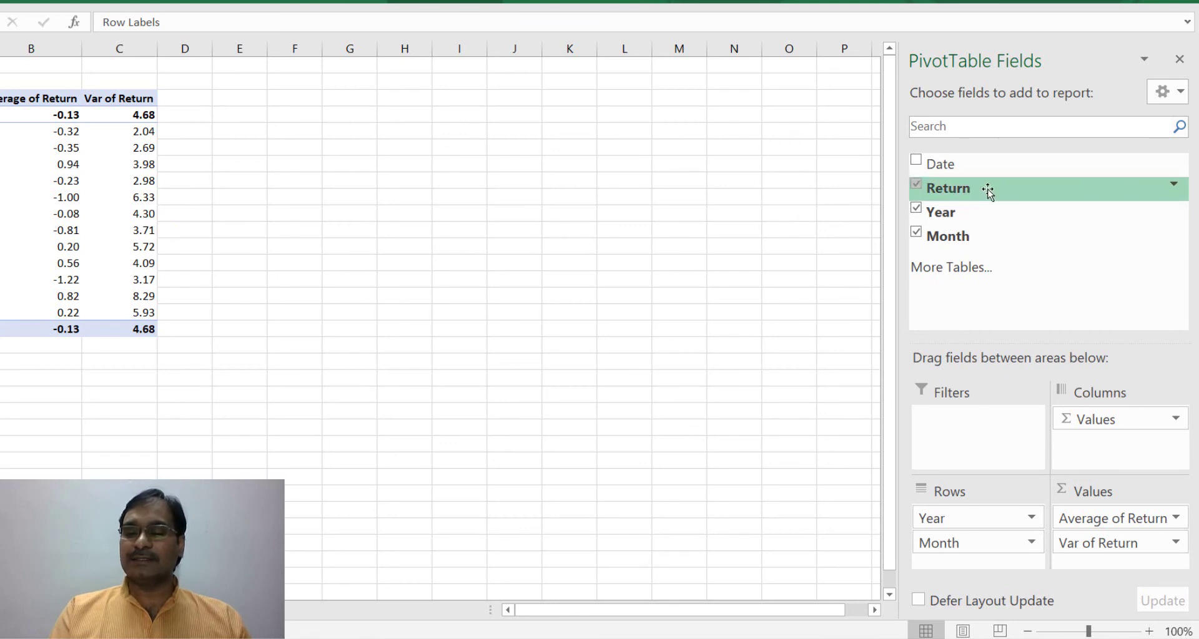
Add Return as a third value field in the PivotTable and summarize it by StdDev
left_click_drag(988, 193, 1102, 569)
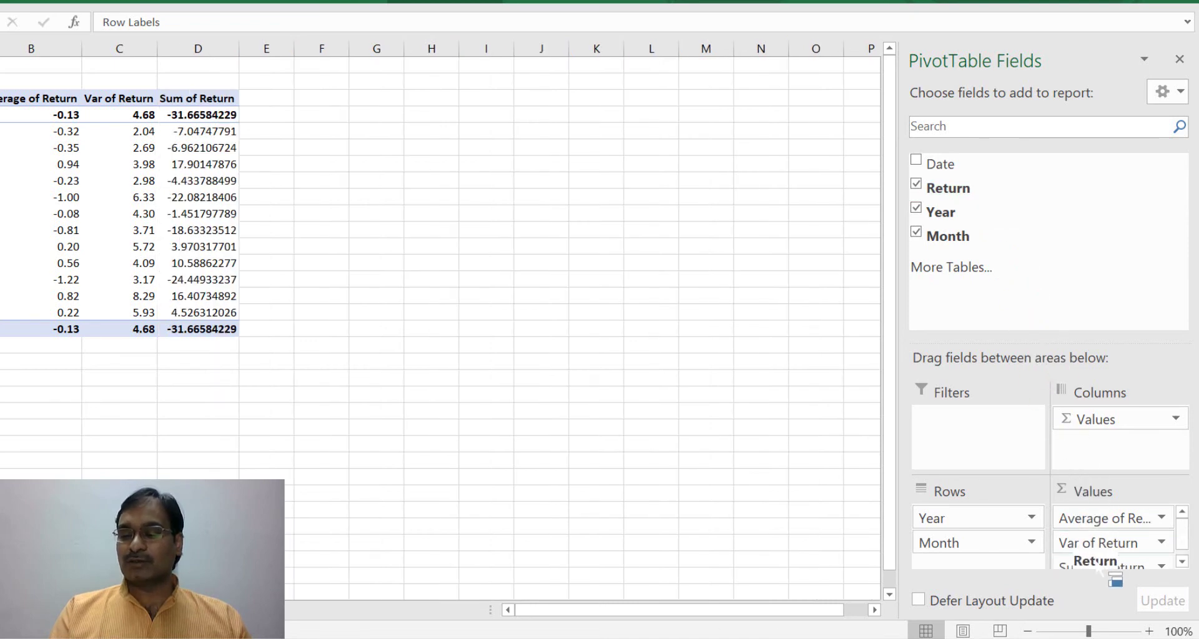
left_click(1162, 568)
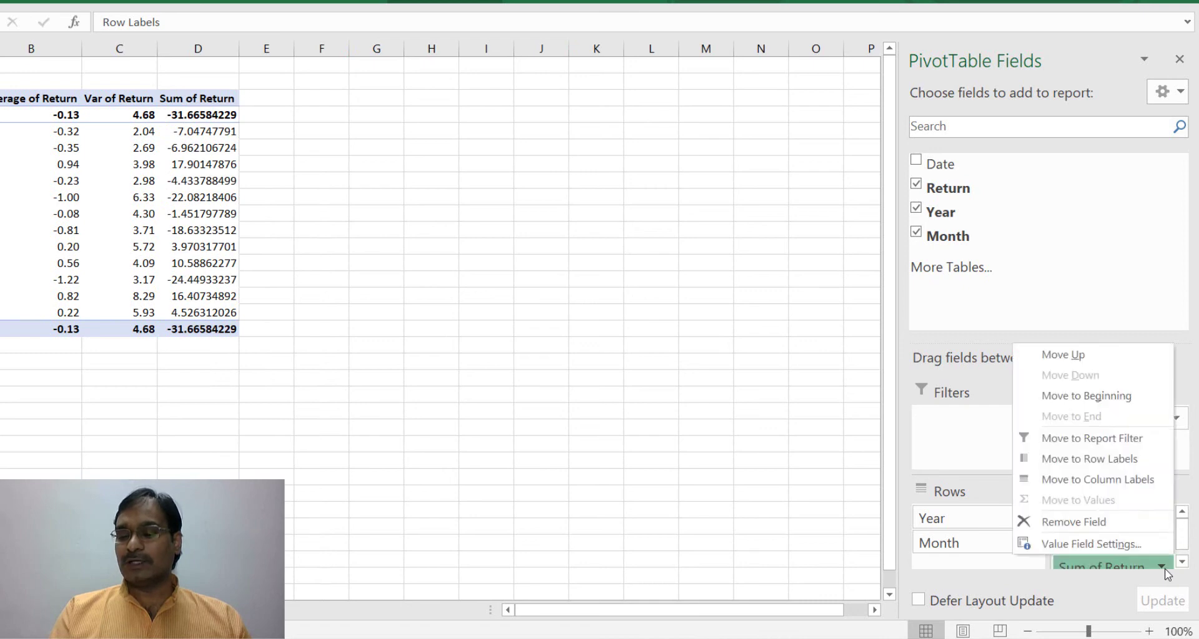
left_click(1127, 545)
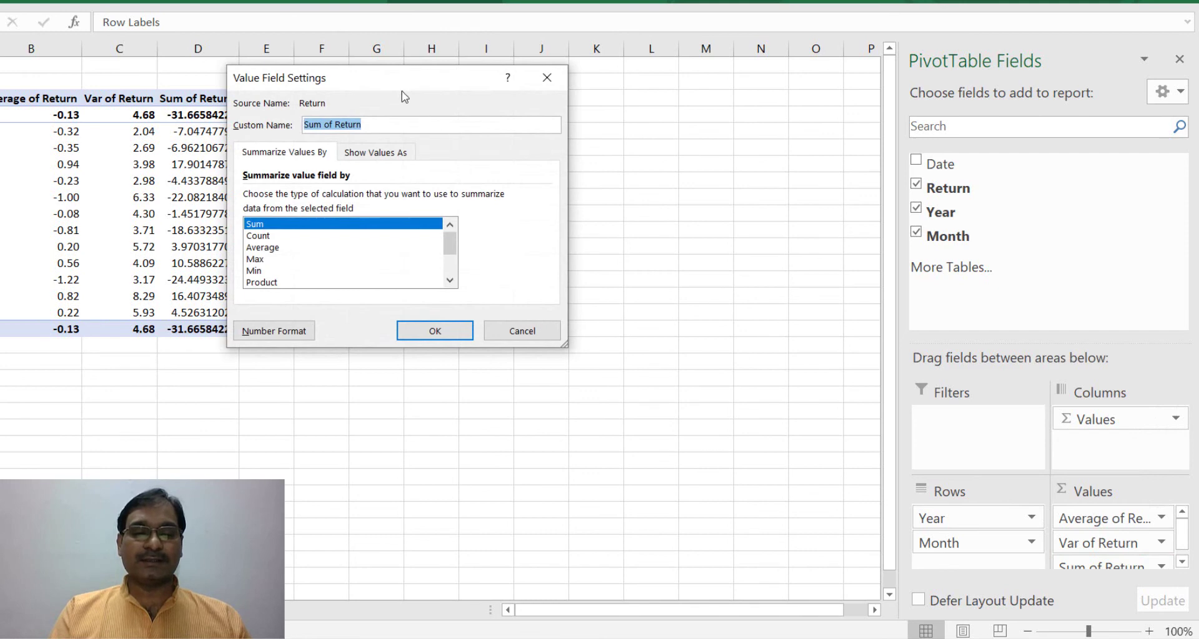
left_click_drag(395, 86, 542, 82)
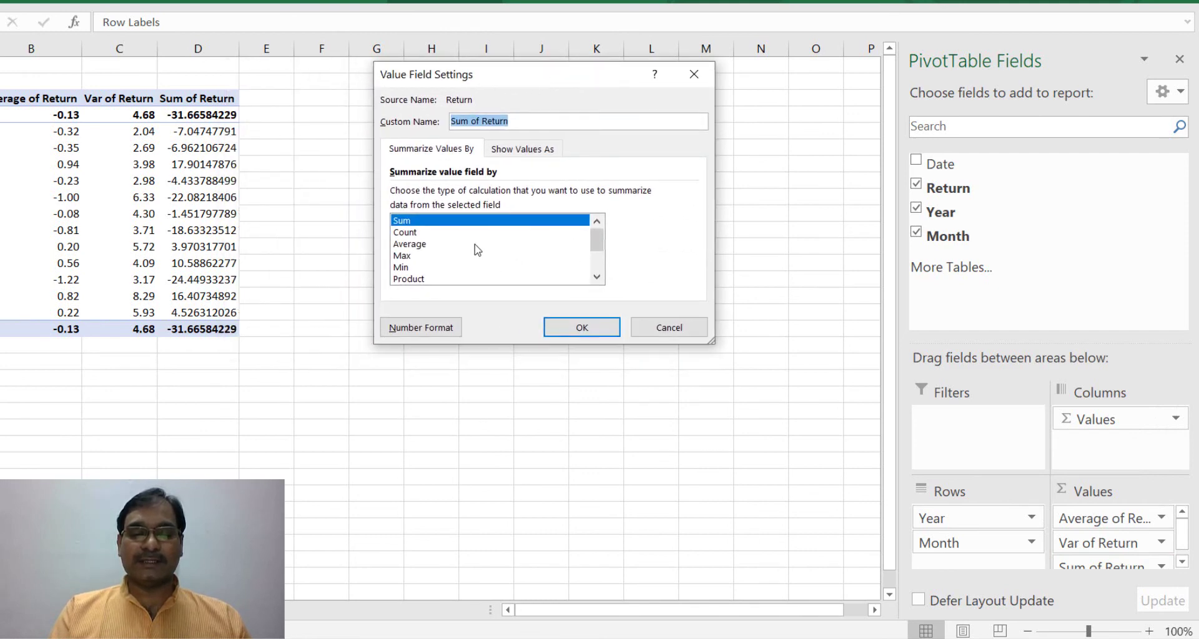
left_click(596, 278)
left_click(597, 278)
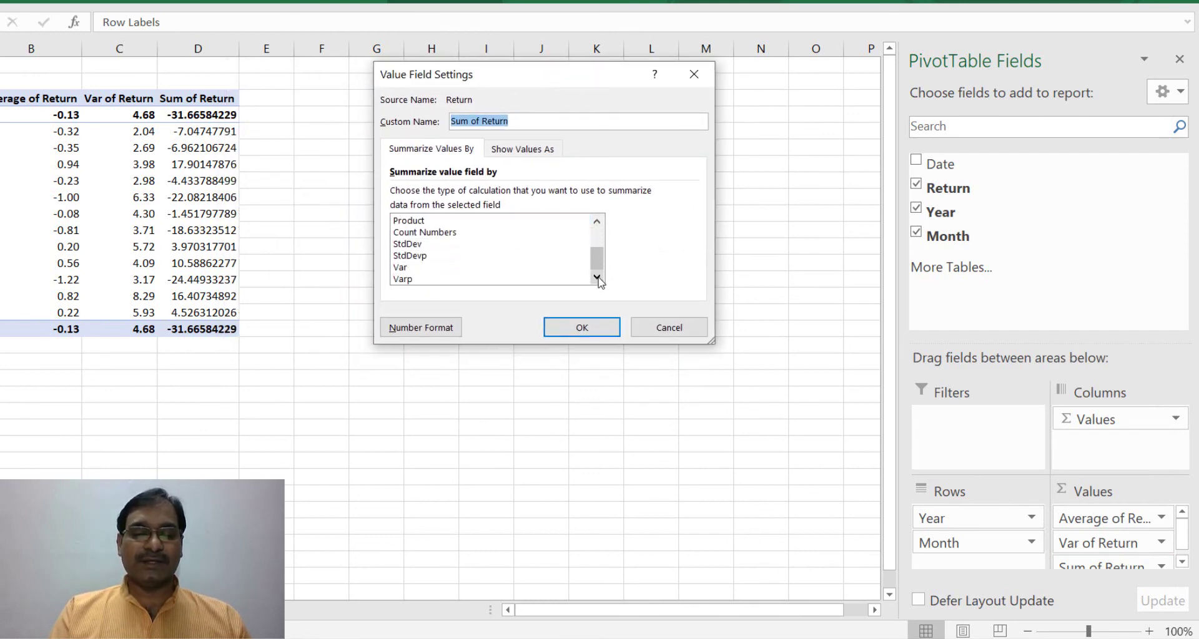
left_click(408, 245)
Format the standard deviation values as Number with 2 decimal places and apply the value field settings
left_click(415, 329)
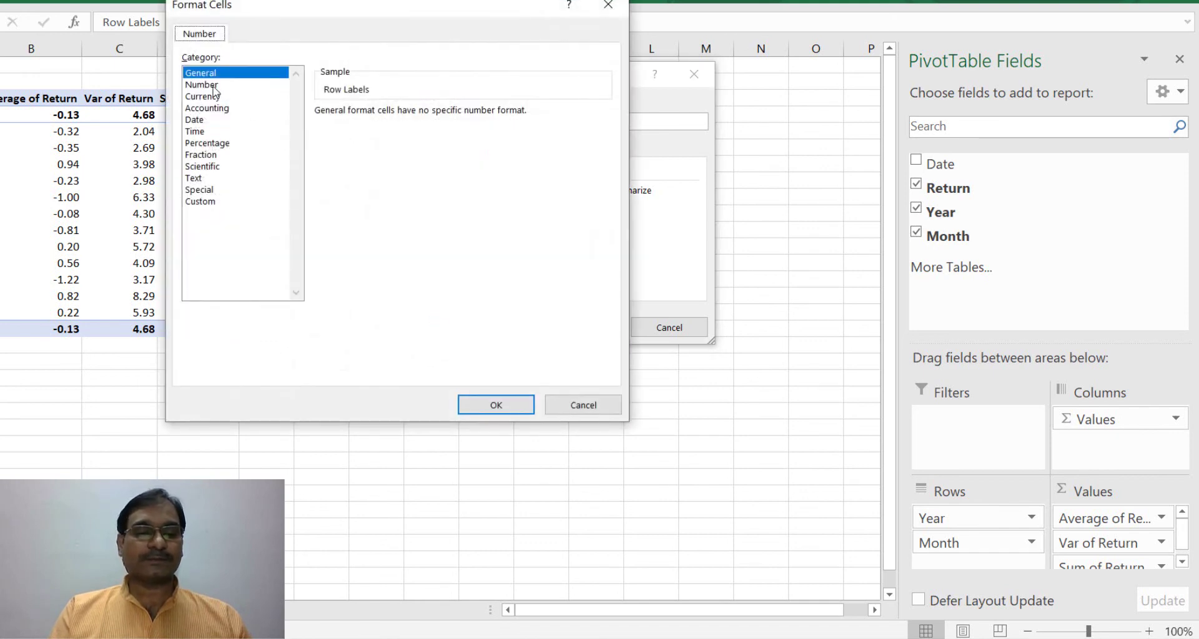
left_click(211, 86)
left_click(498, 405)
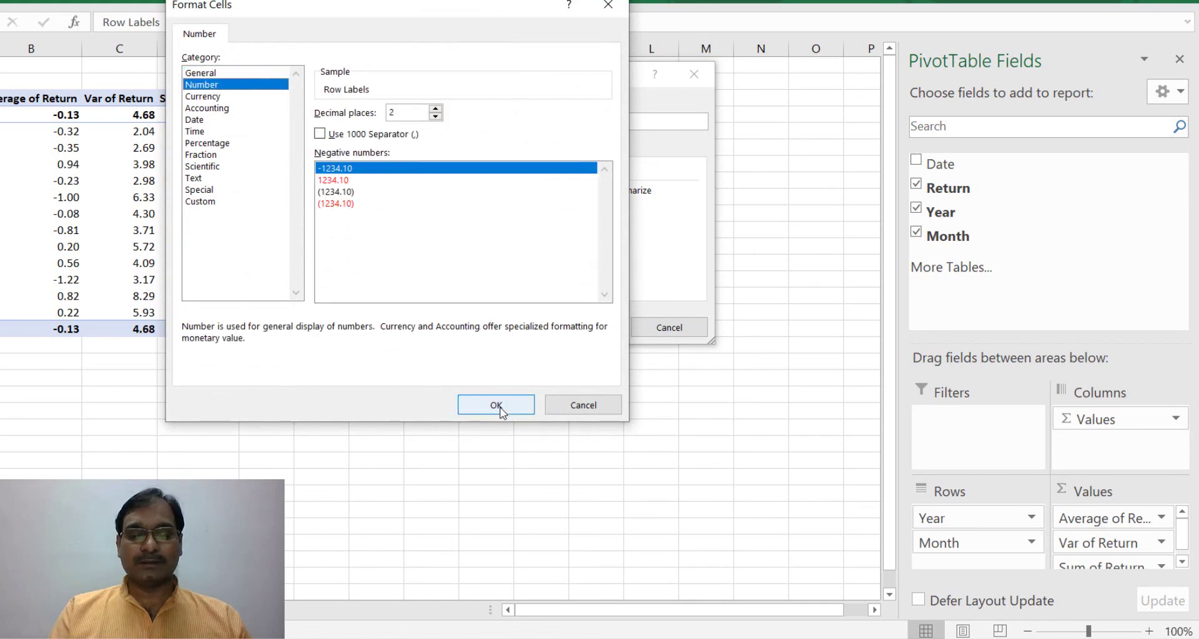
left_click(582, 329)
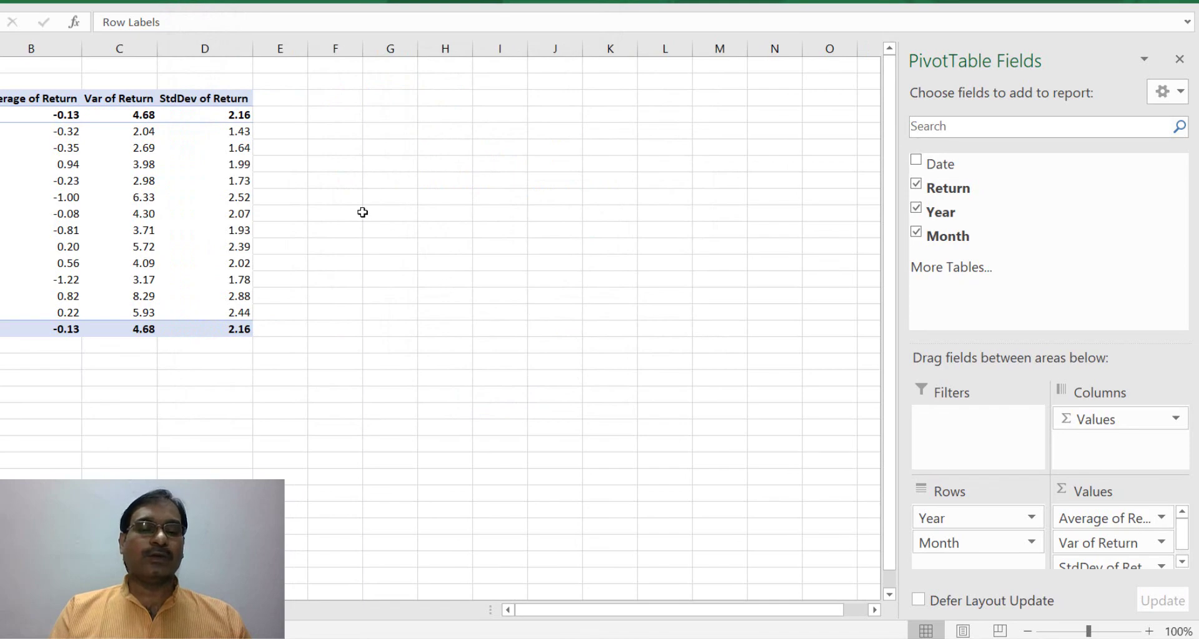
Alternate the cell selection between outside and inside the PivotTable to hide and bring back its field list
left_click(313, 147)
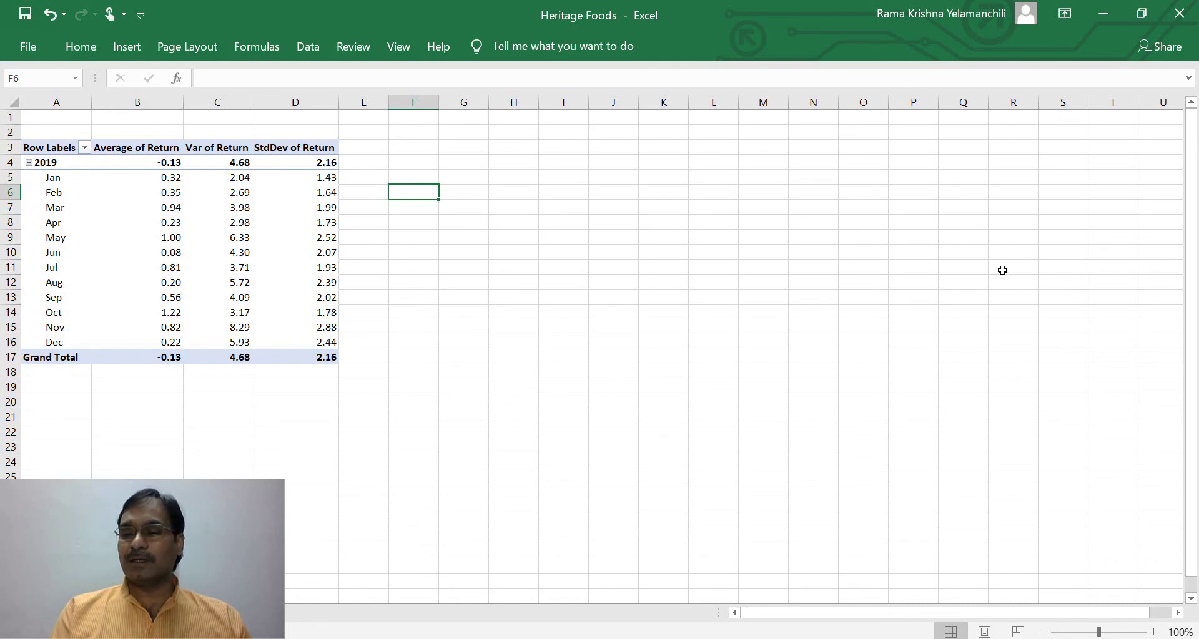
left_click(142, 198)
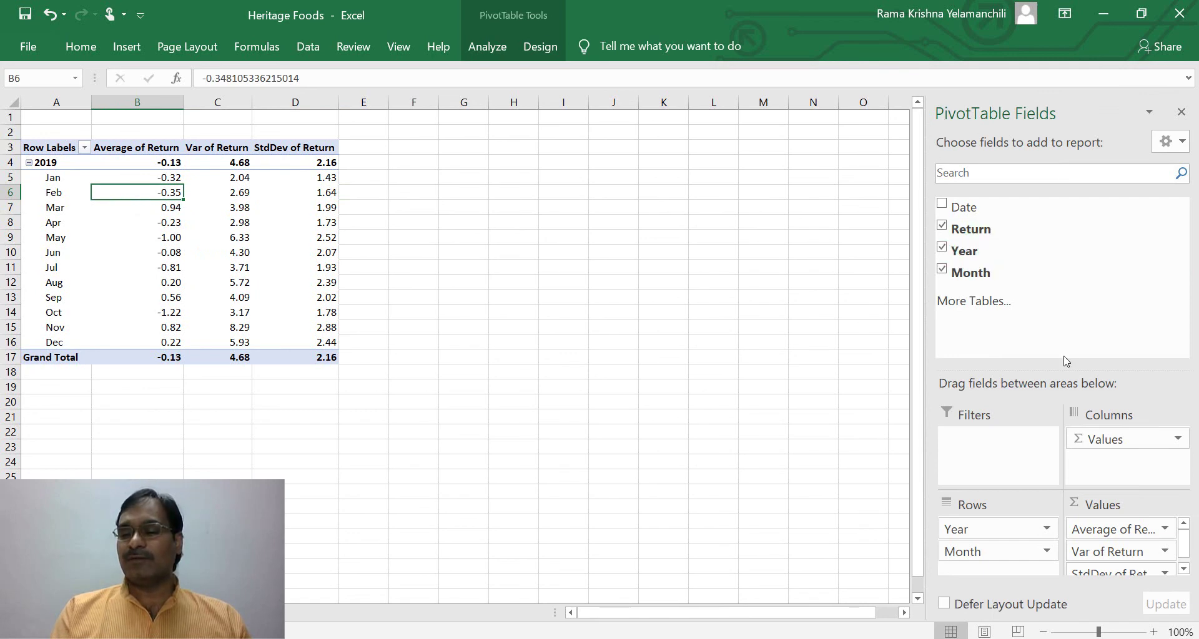
left_click(537, 281)
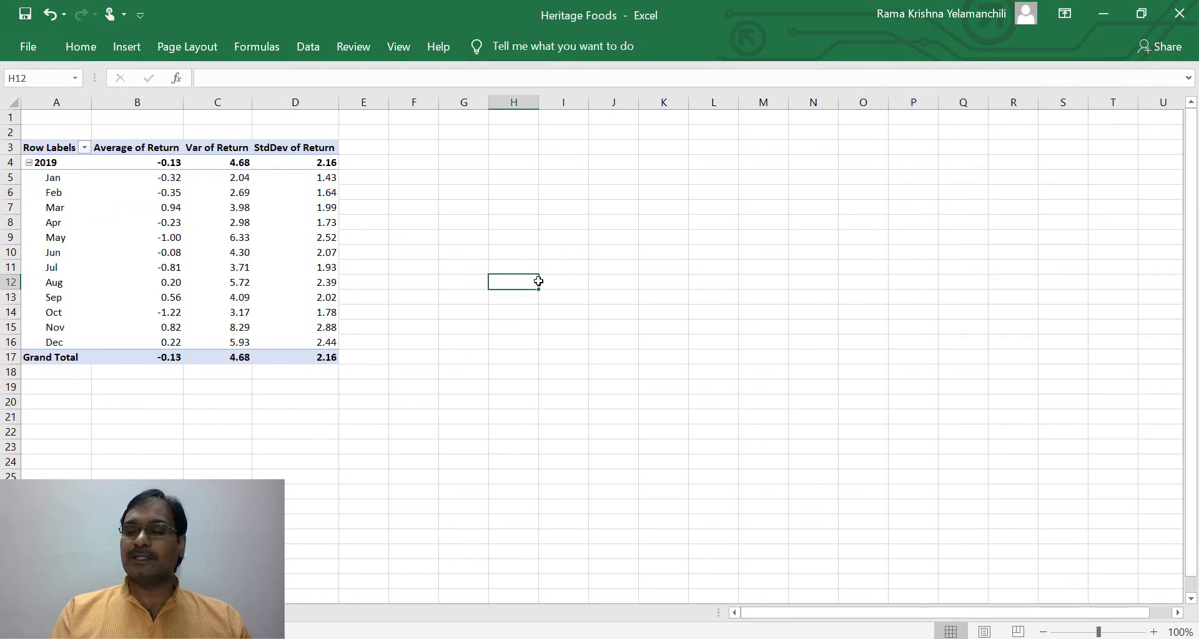
left_click(125, 229)
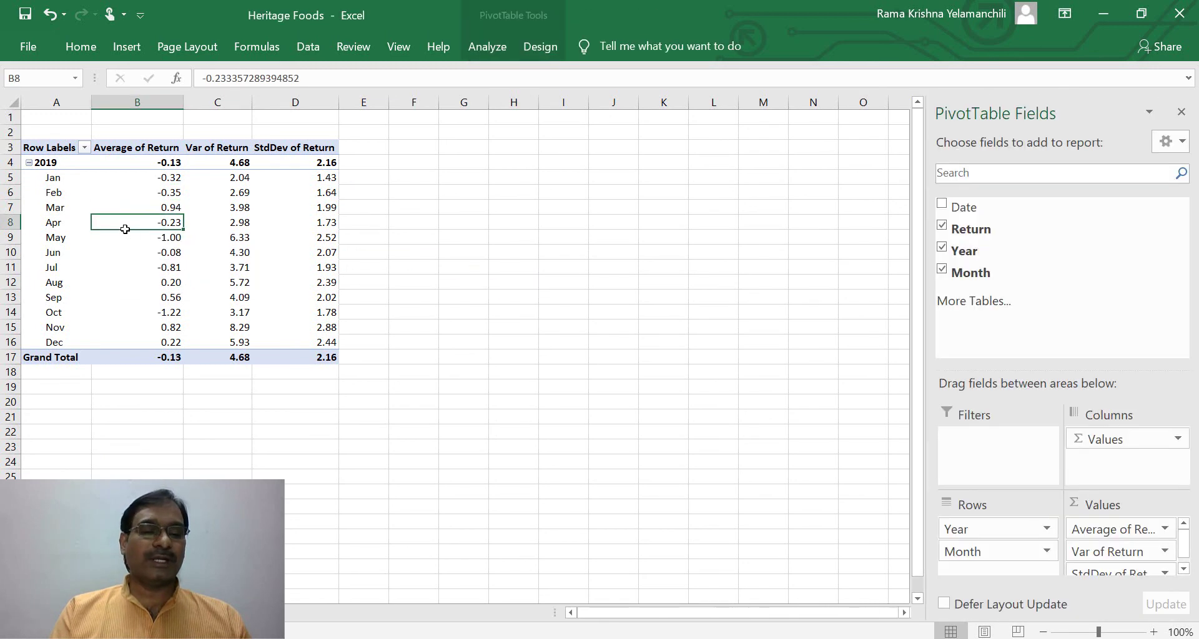